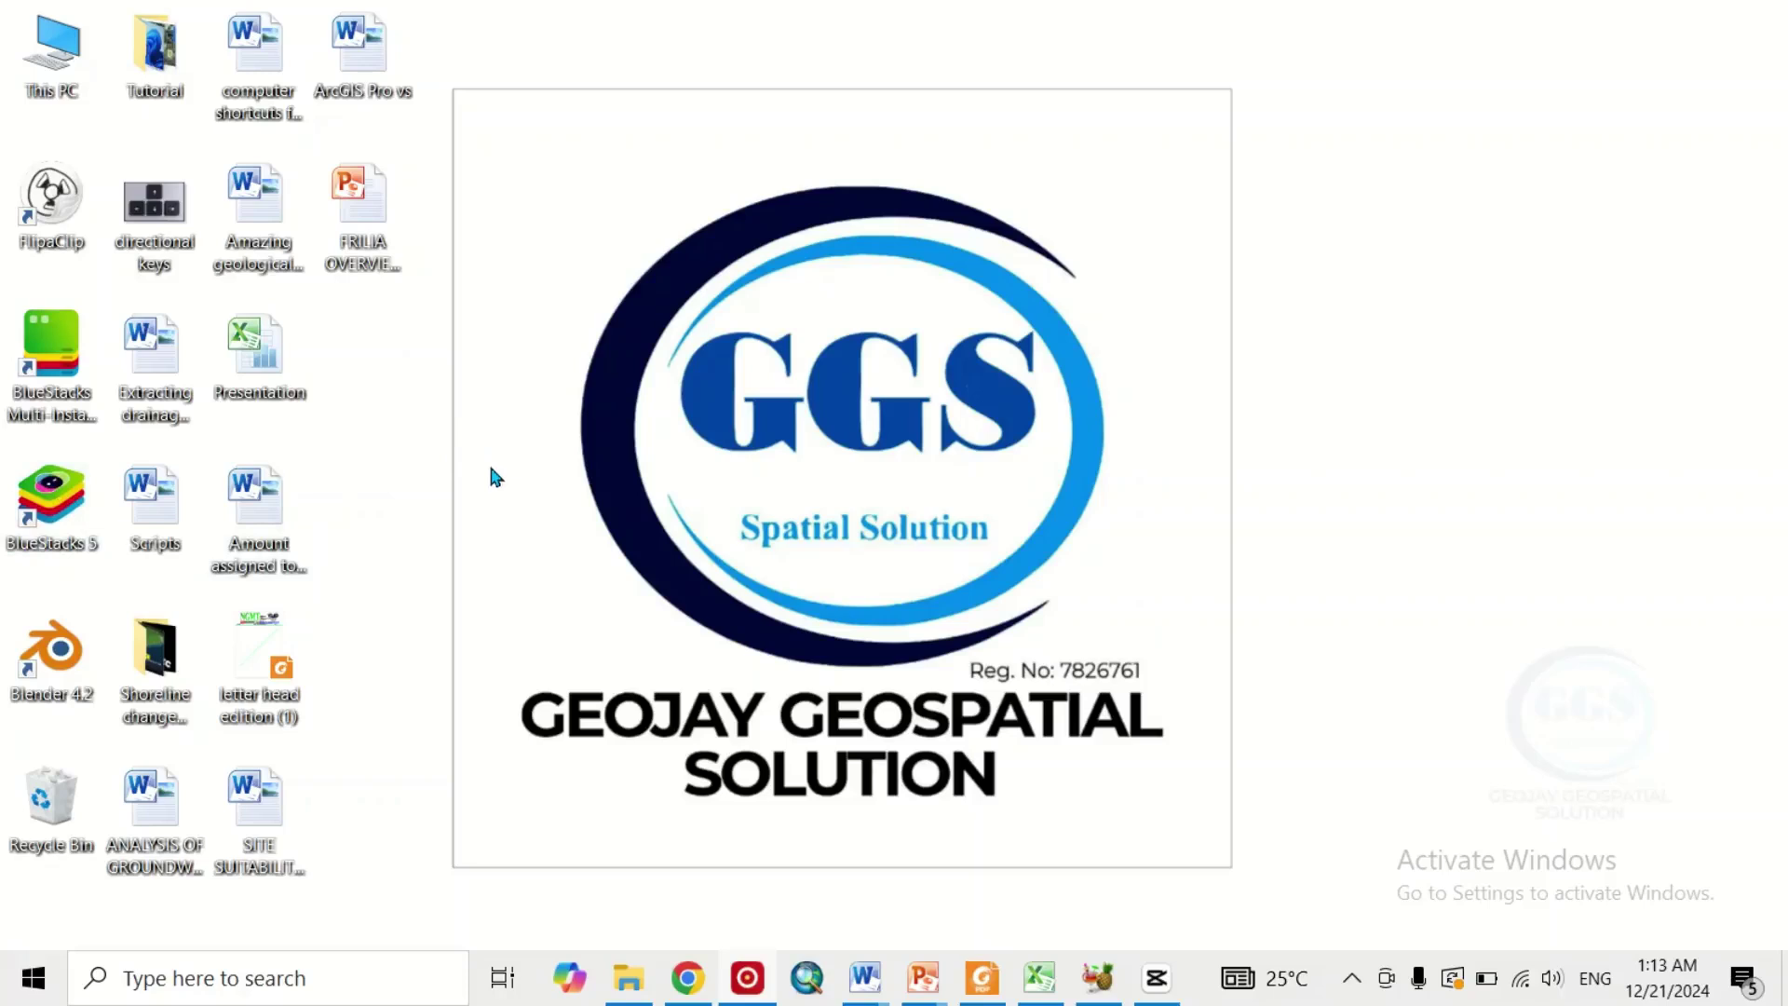
Launch BlueStacks 5 from its desktop shortcut and maximize the emulator window
click(48, 508)
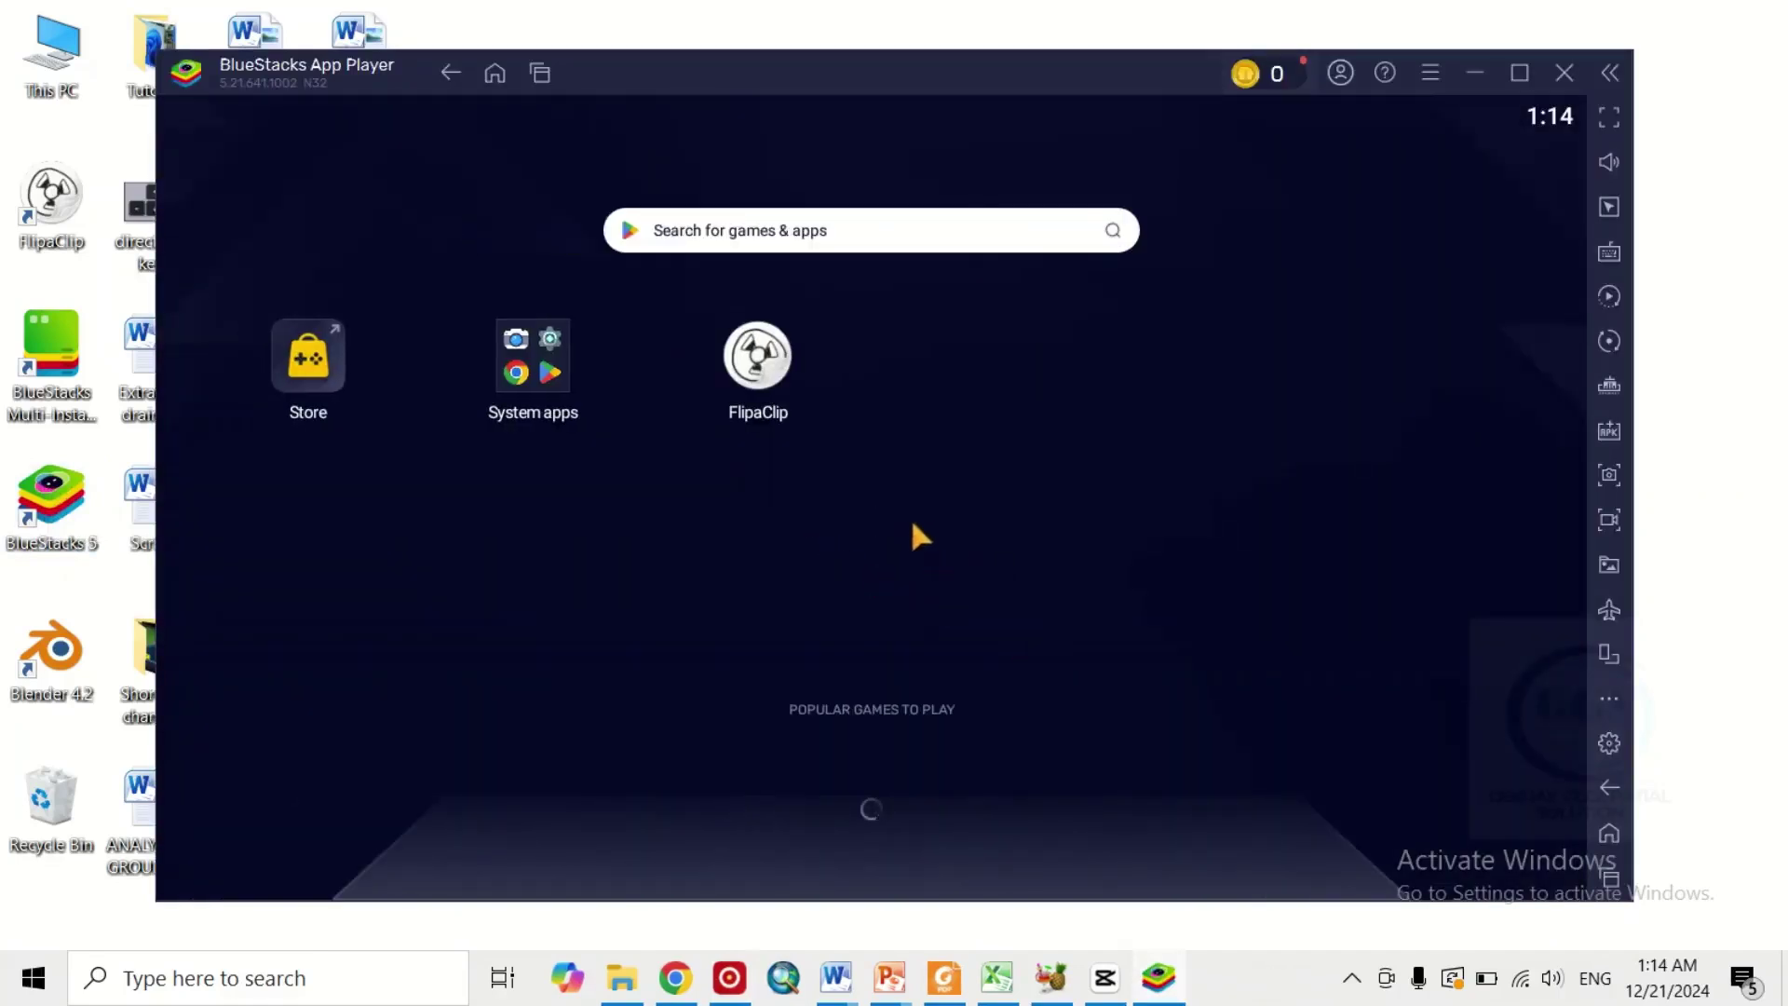
click(1520, 72)
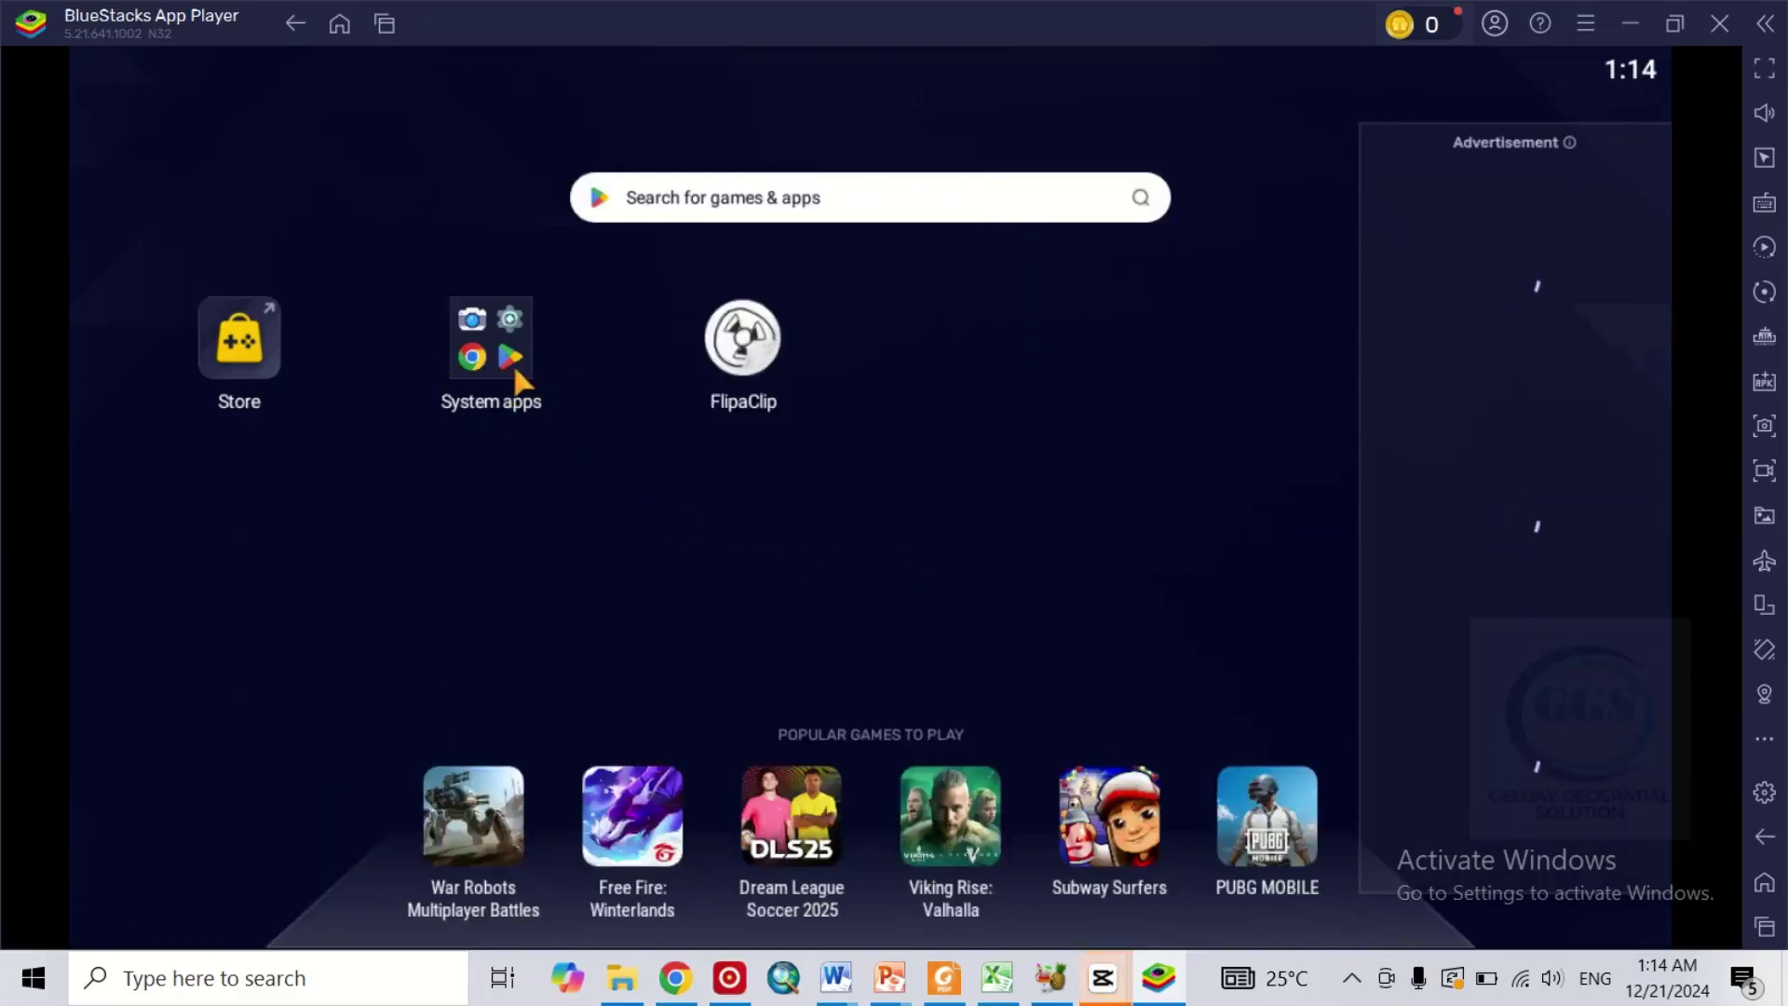
Open the Play Store from the System apps folder and go to its Search page
click(512, 368)
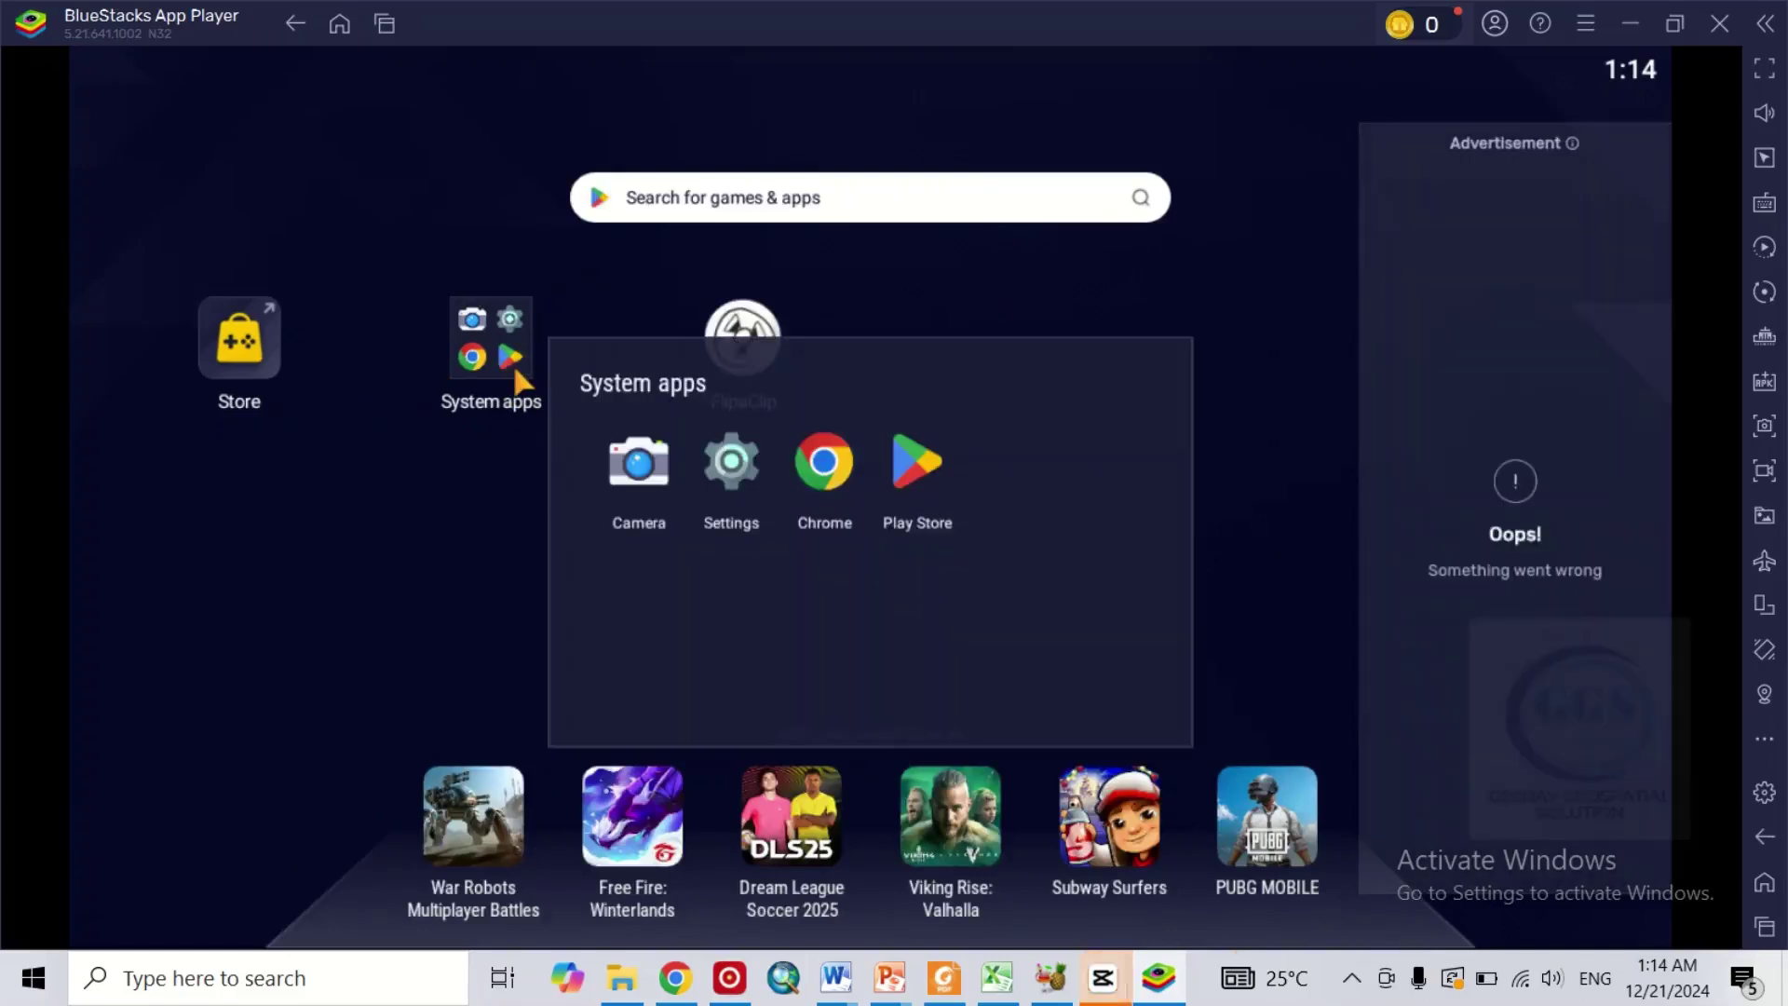
click(925, 475)
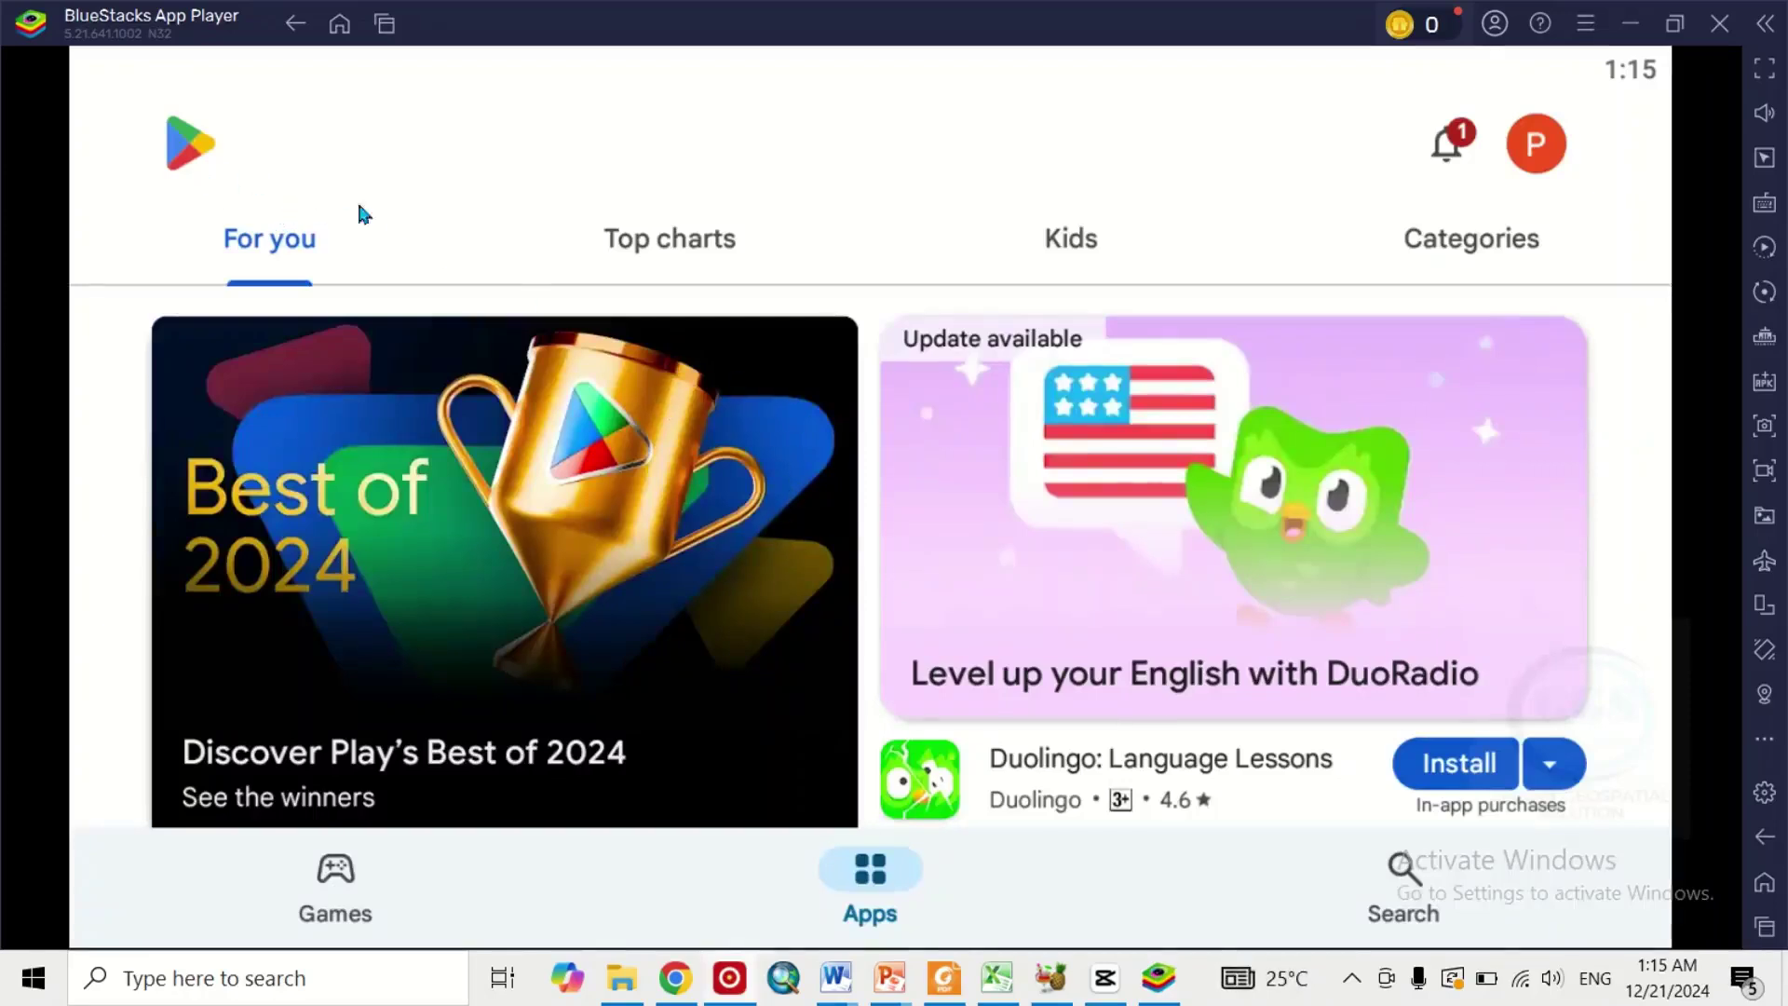
click(1408, 899)
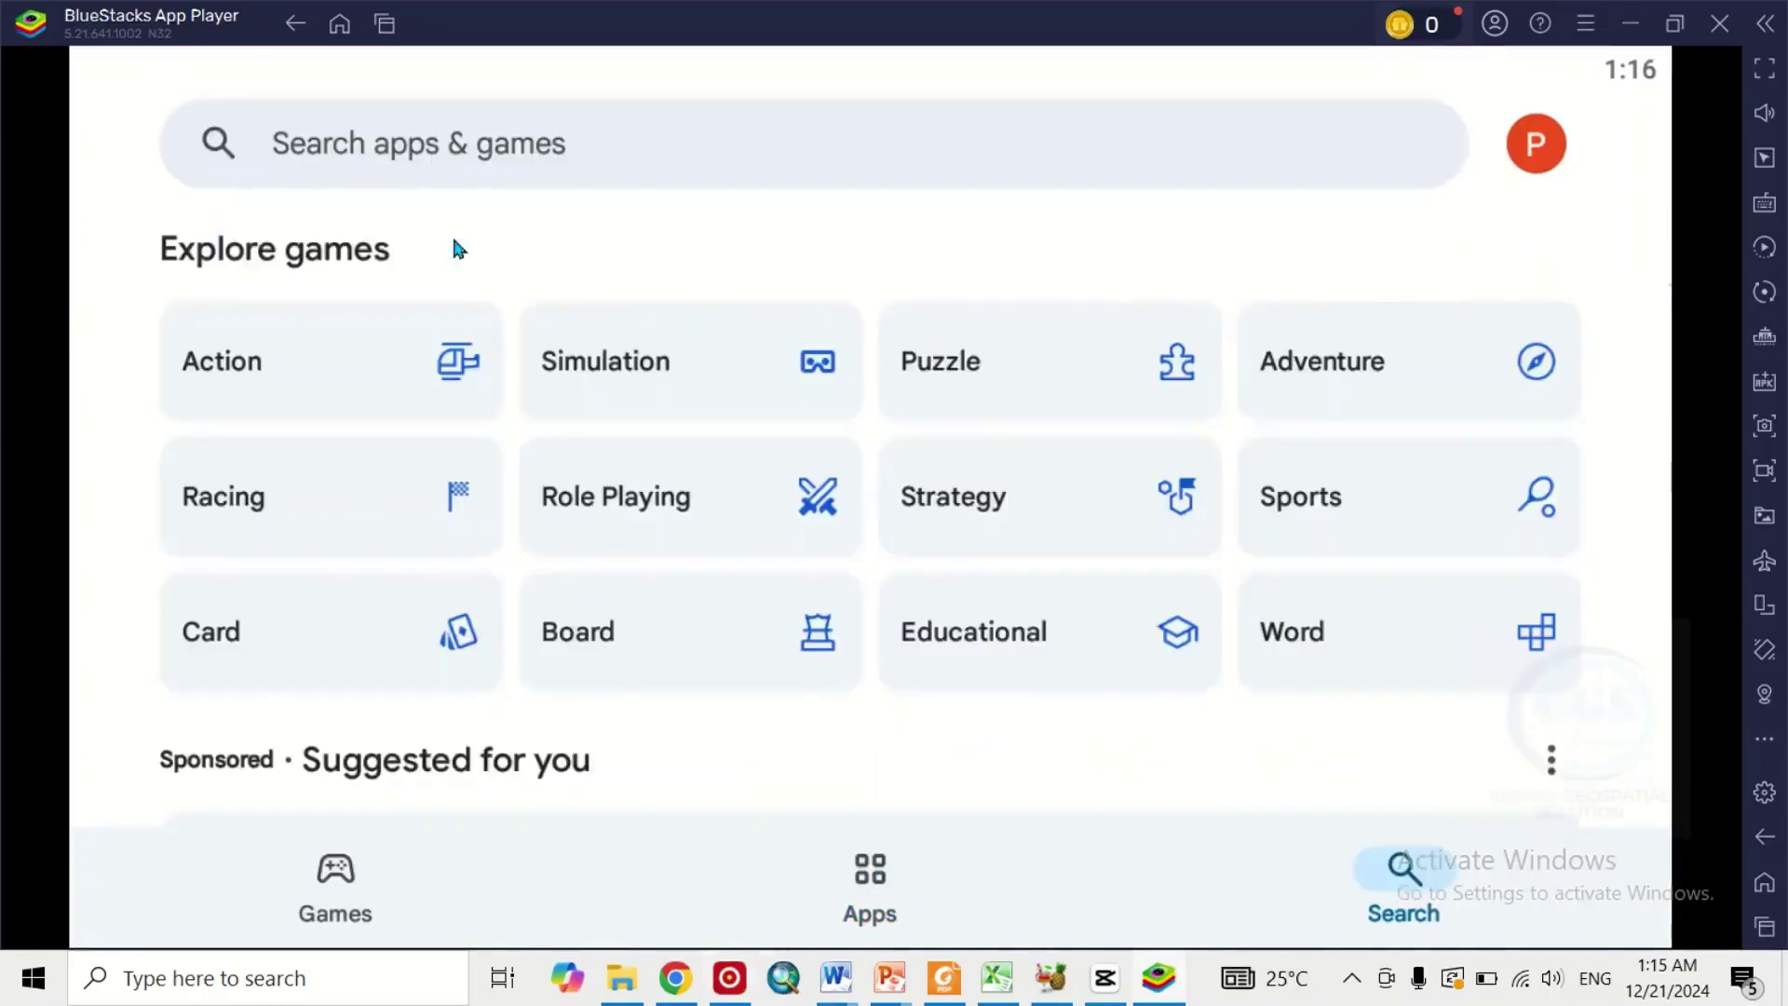
Search the Play Store for 'SW maps' by choosing the 'sw maps' suggestion
click(439, 149)
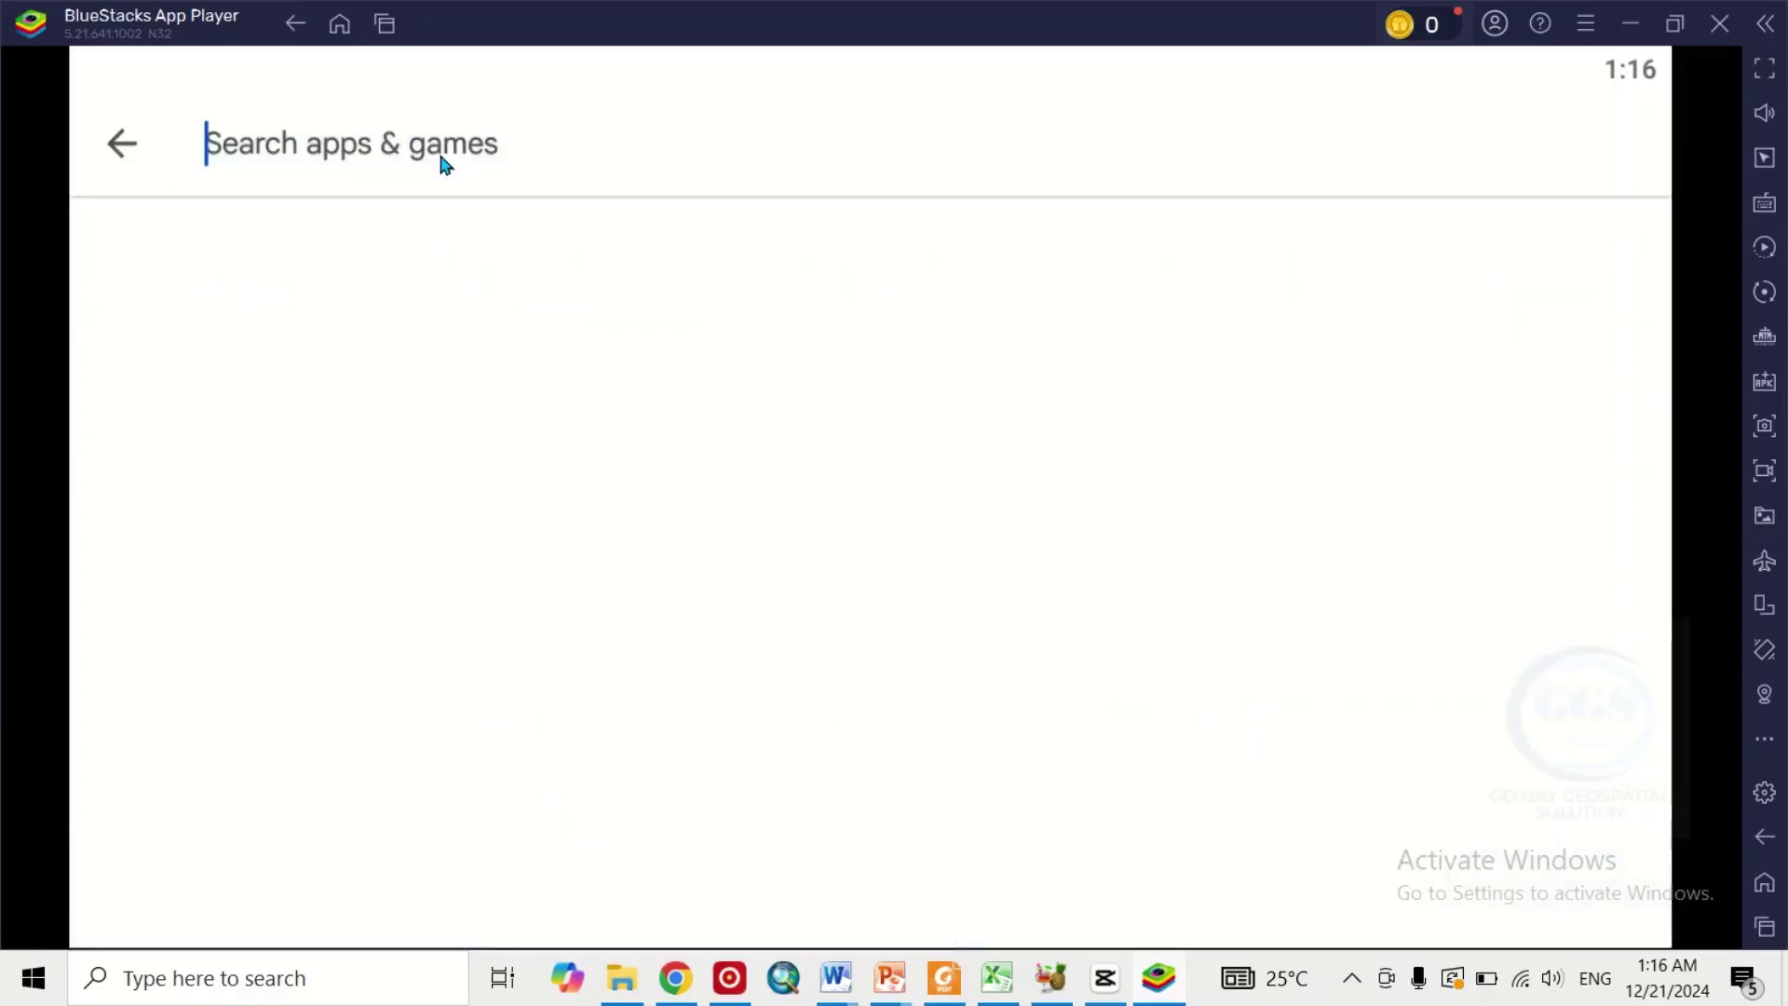
text(SW maps)
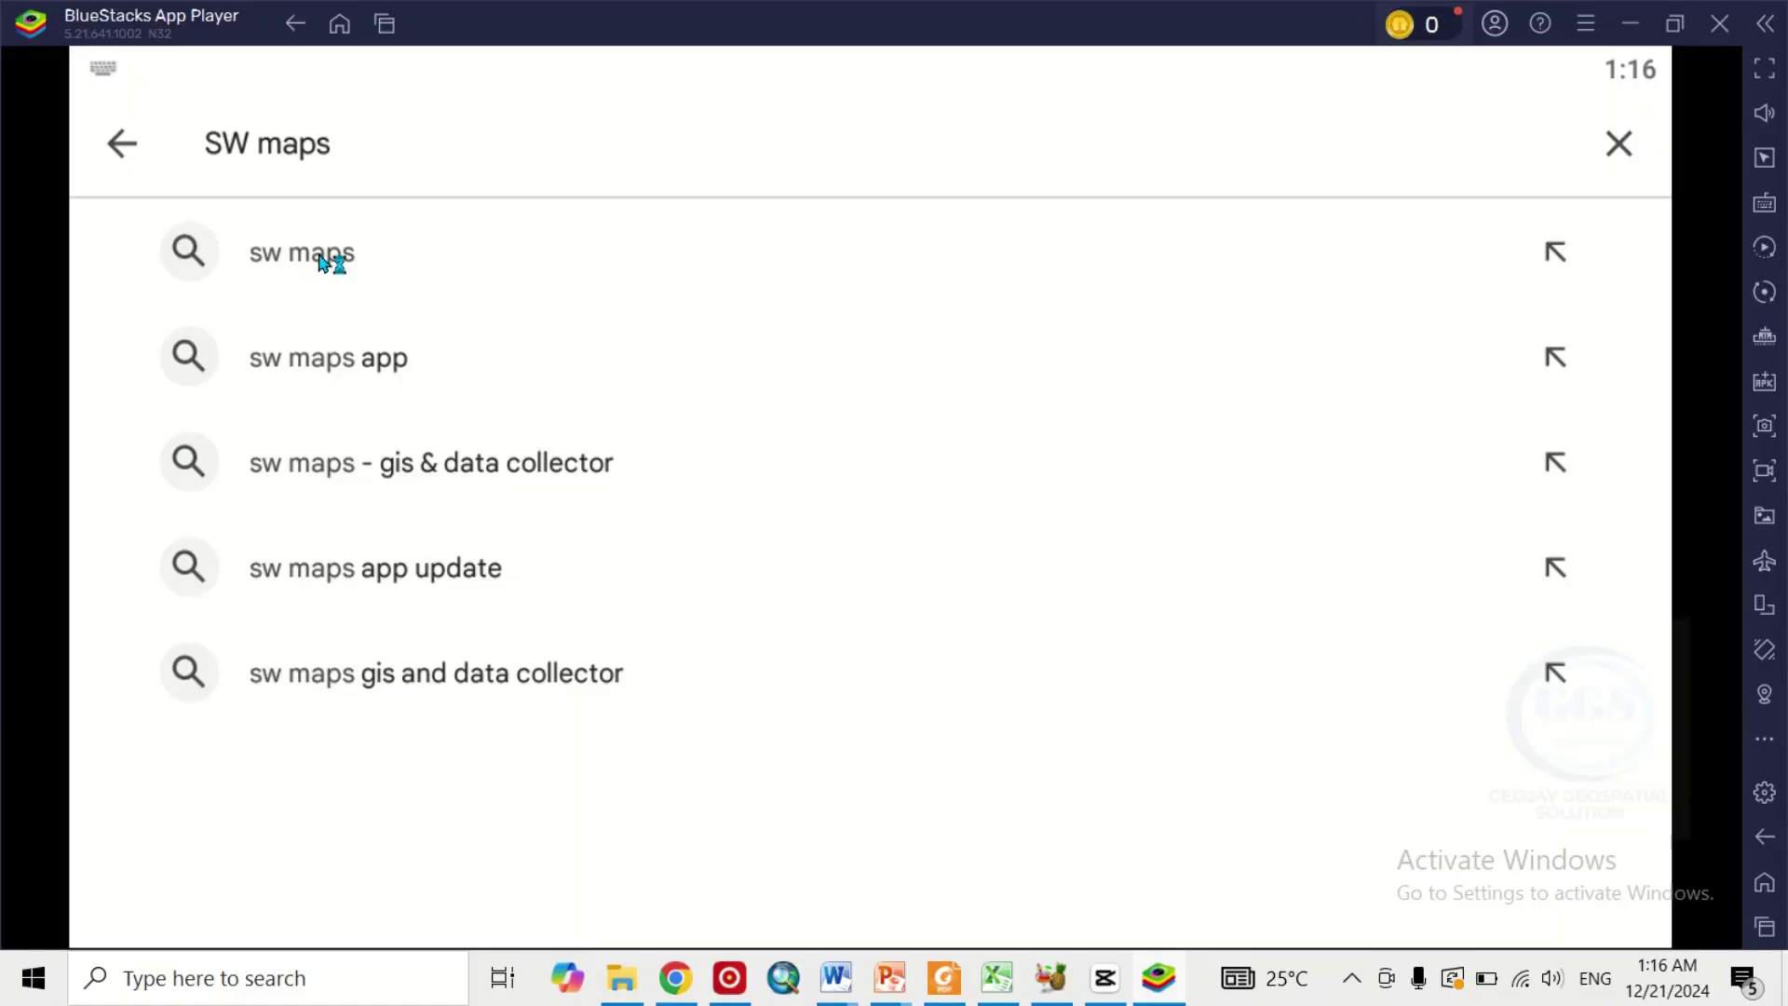
click(321, 263)
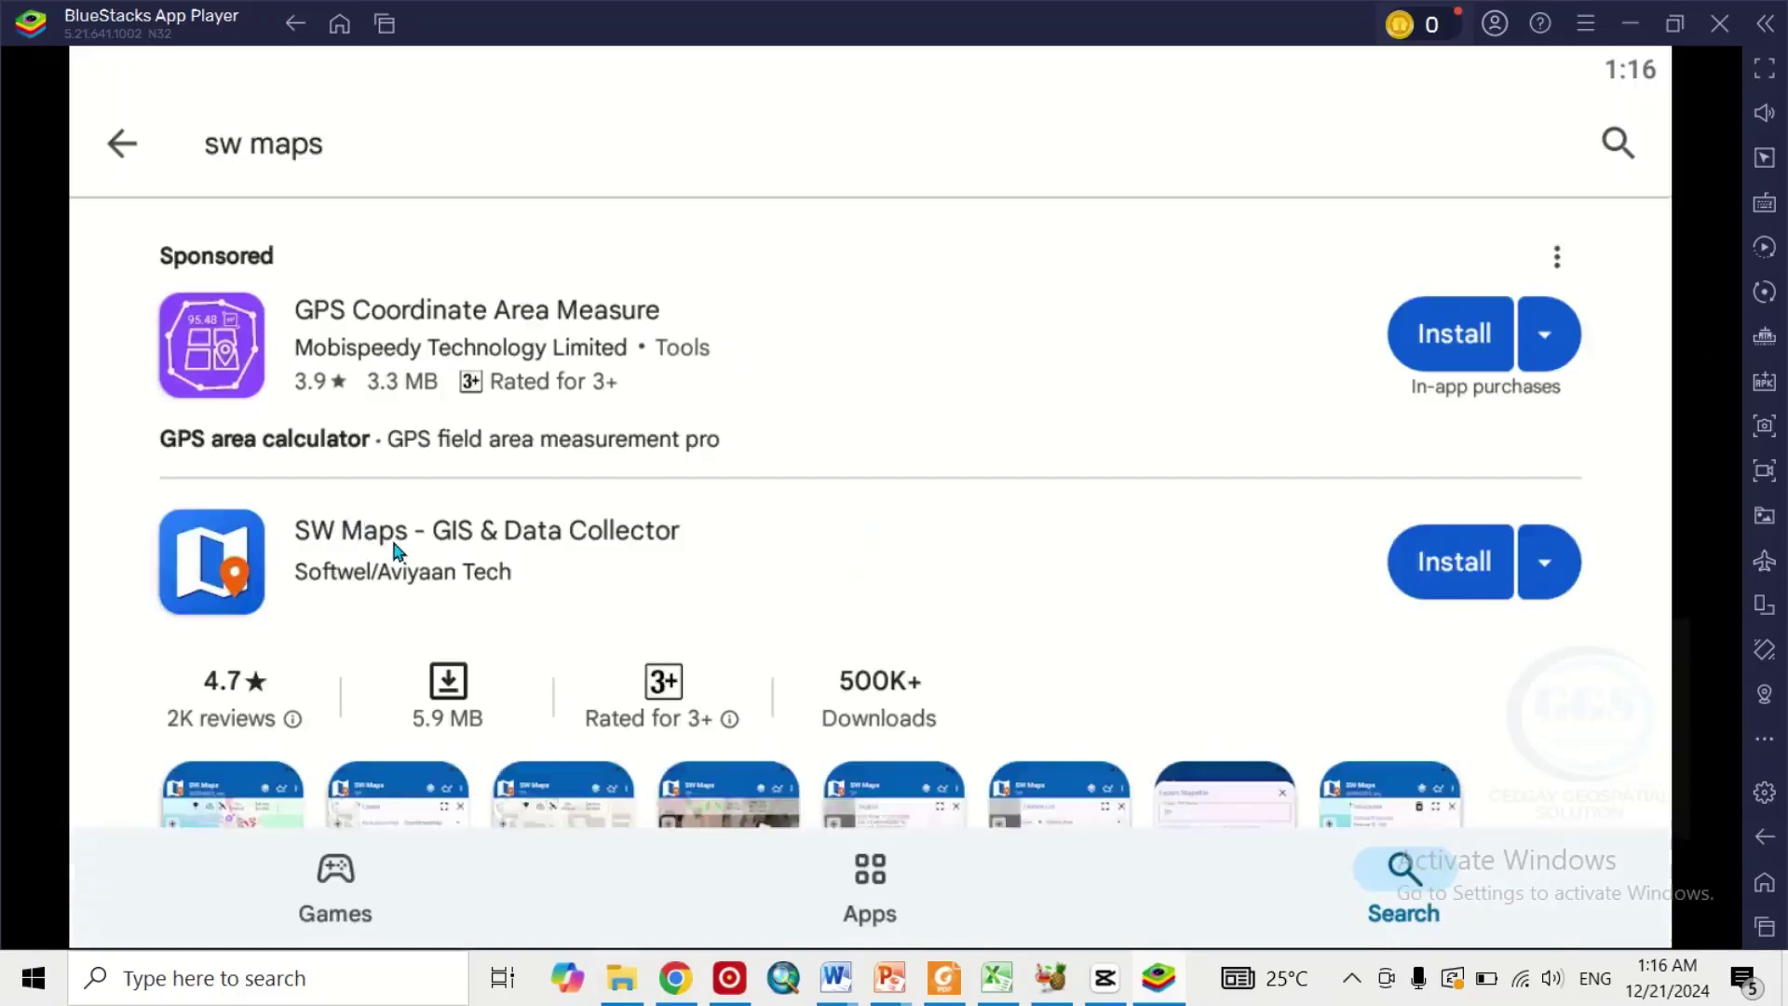
Install SW Maps - GIS & Data Collector and wait until it shows Open
click(1455, 564)
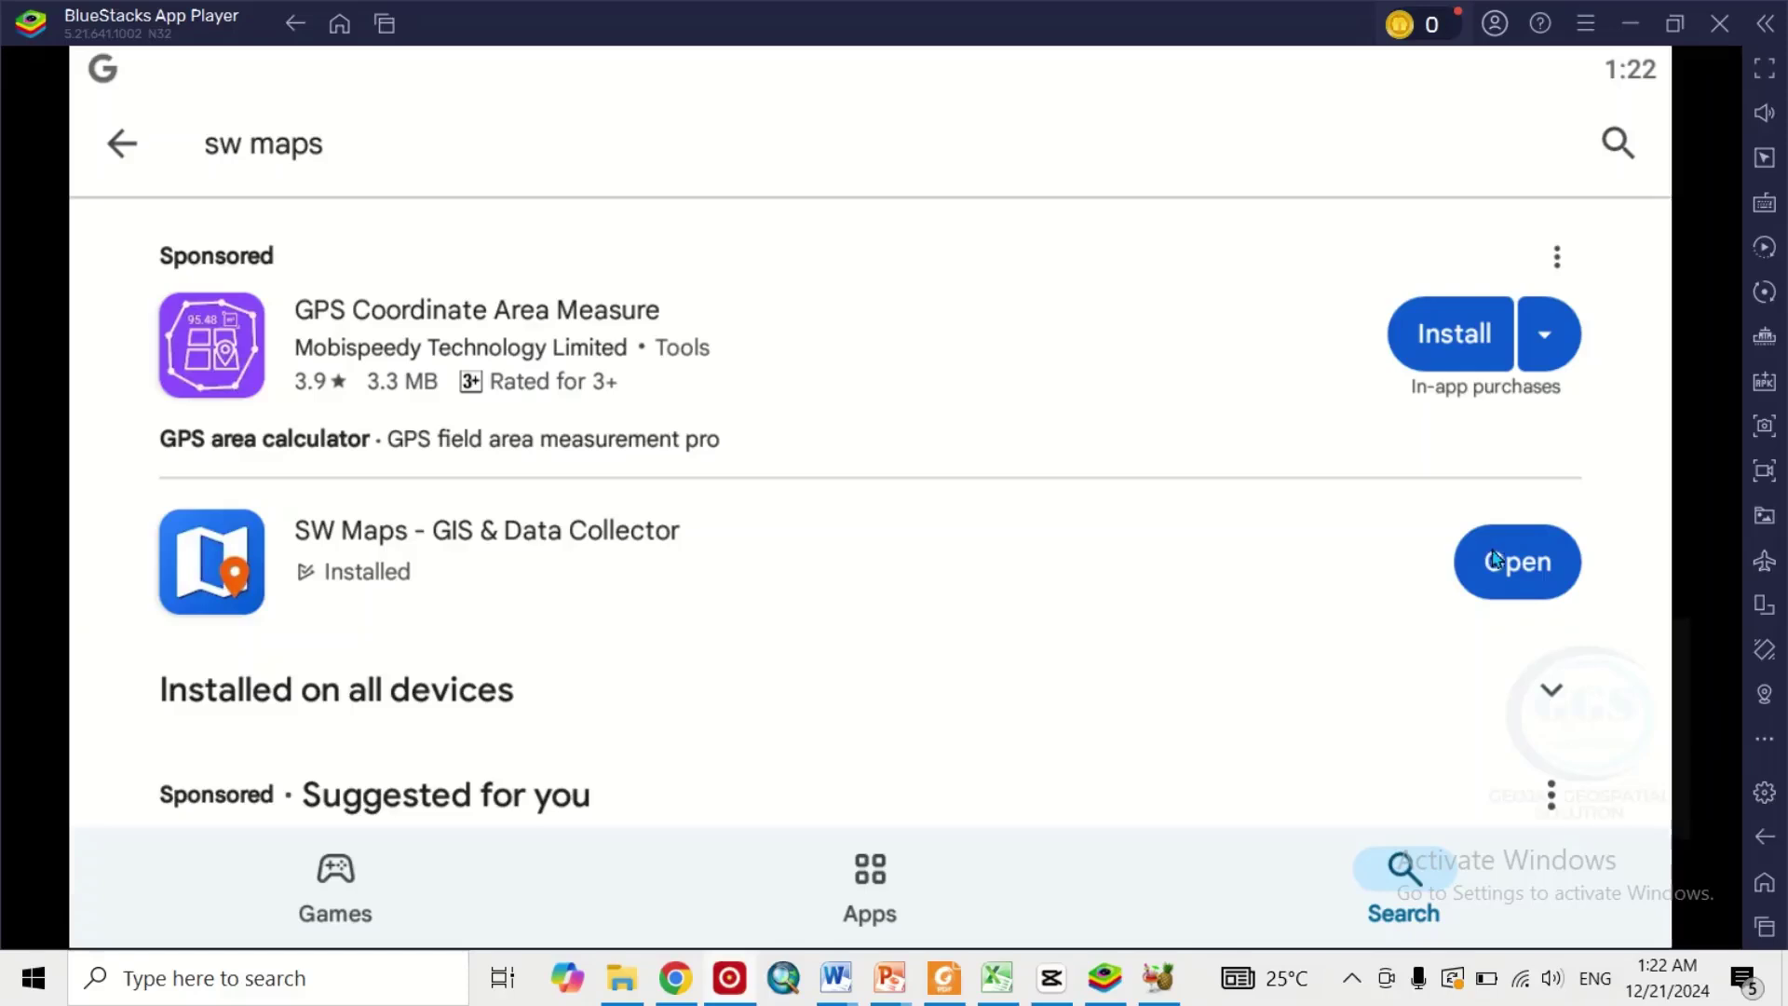
Back out of the Play Store to the home screen, then close BlueStacks and confirm the exit
click(115, 146)
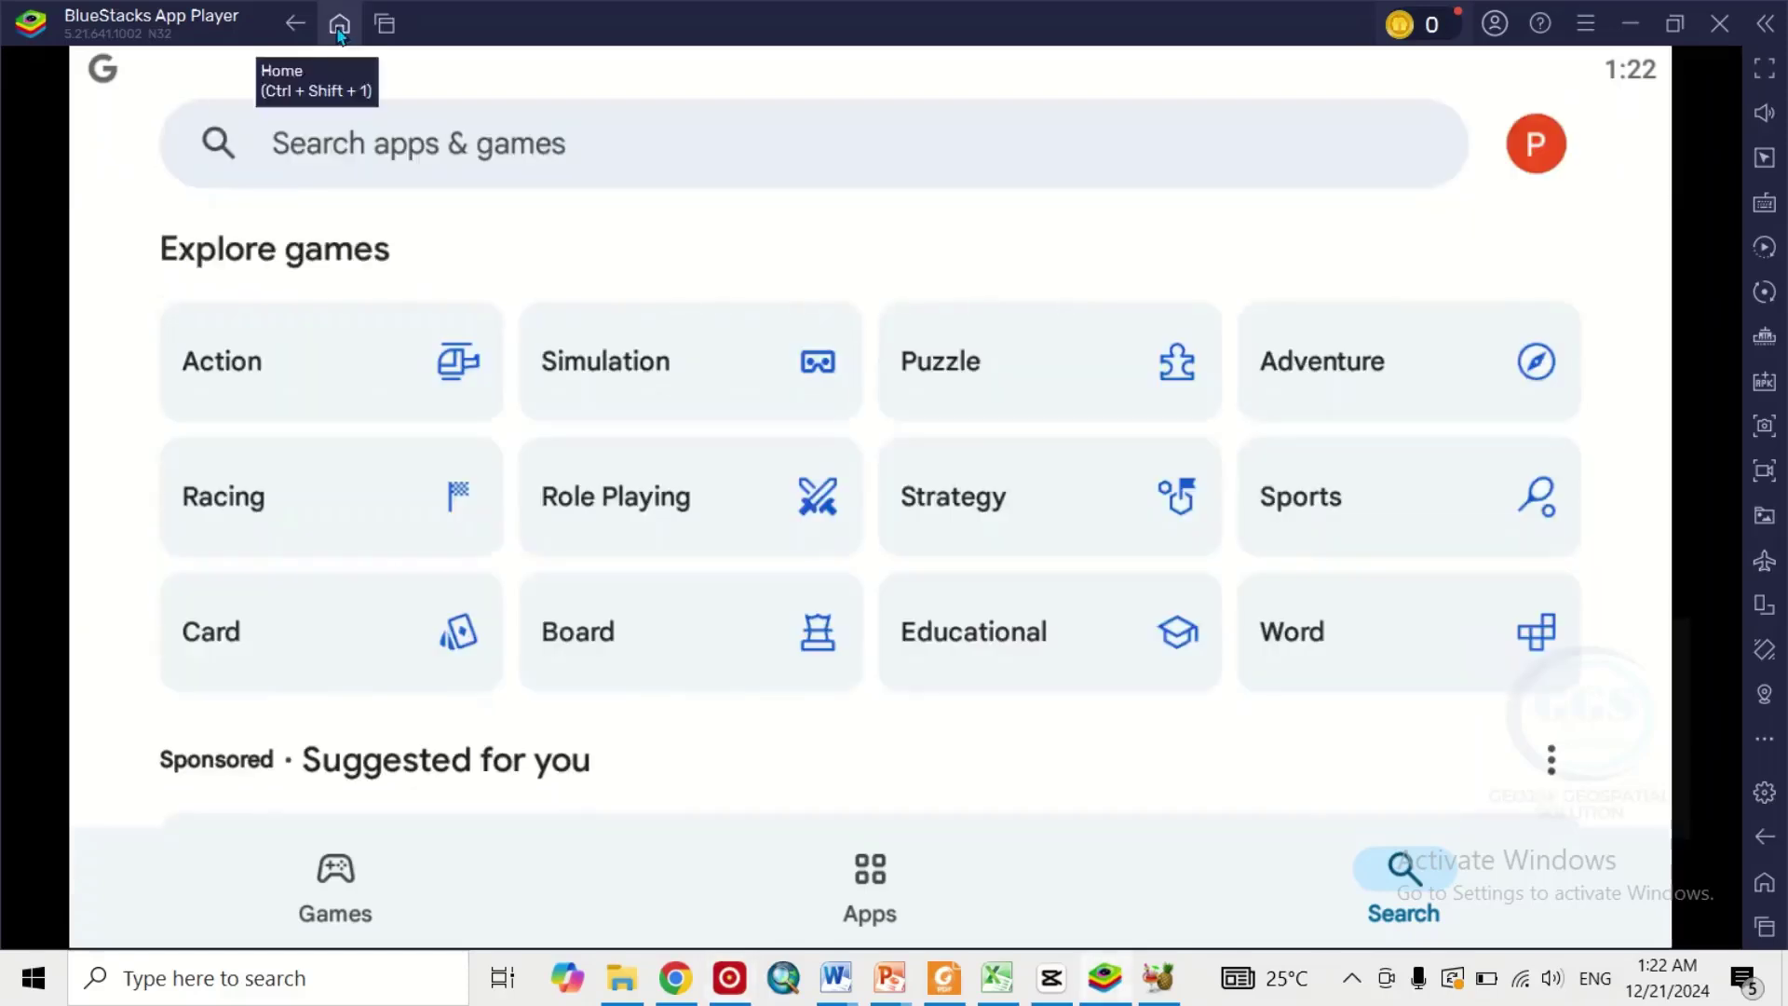
click(338, 25)
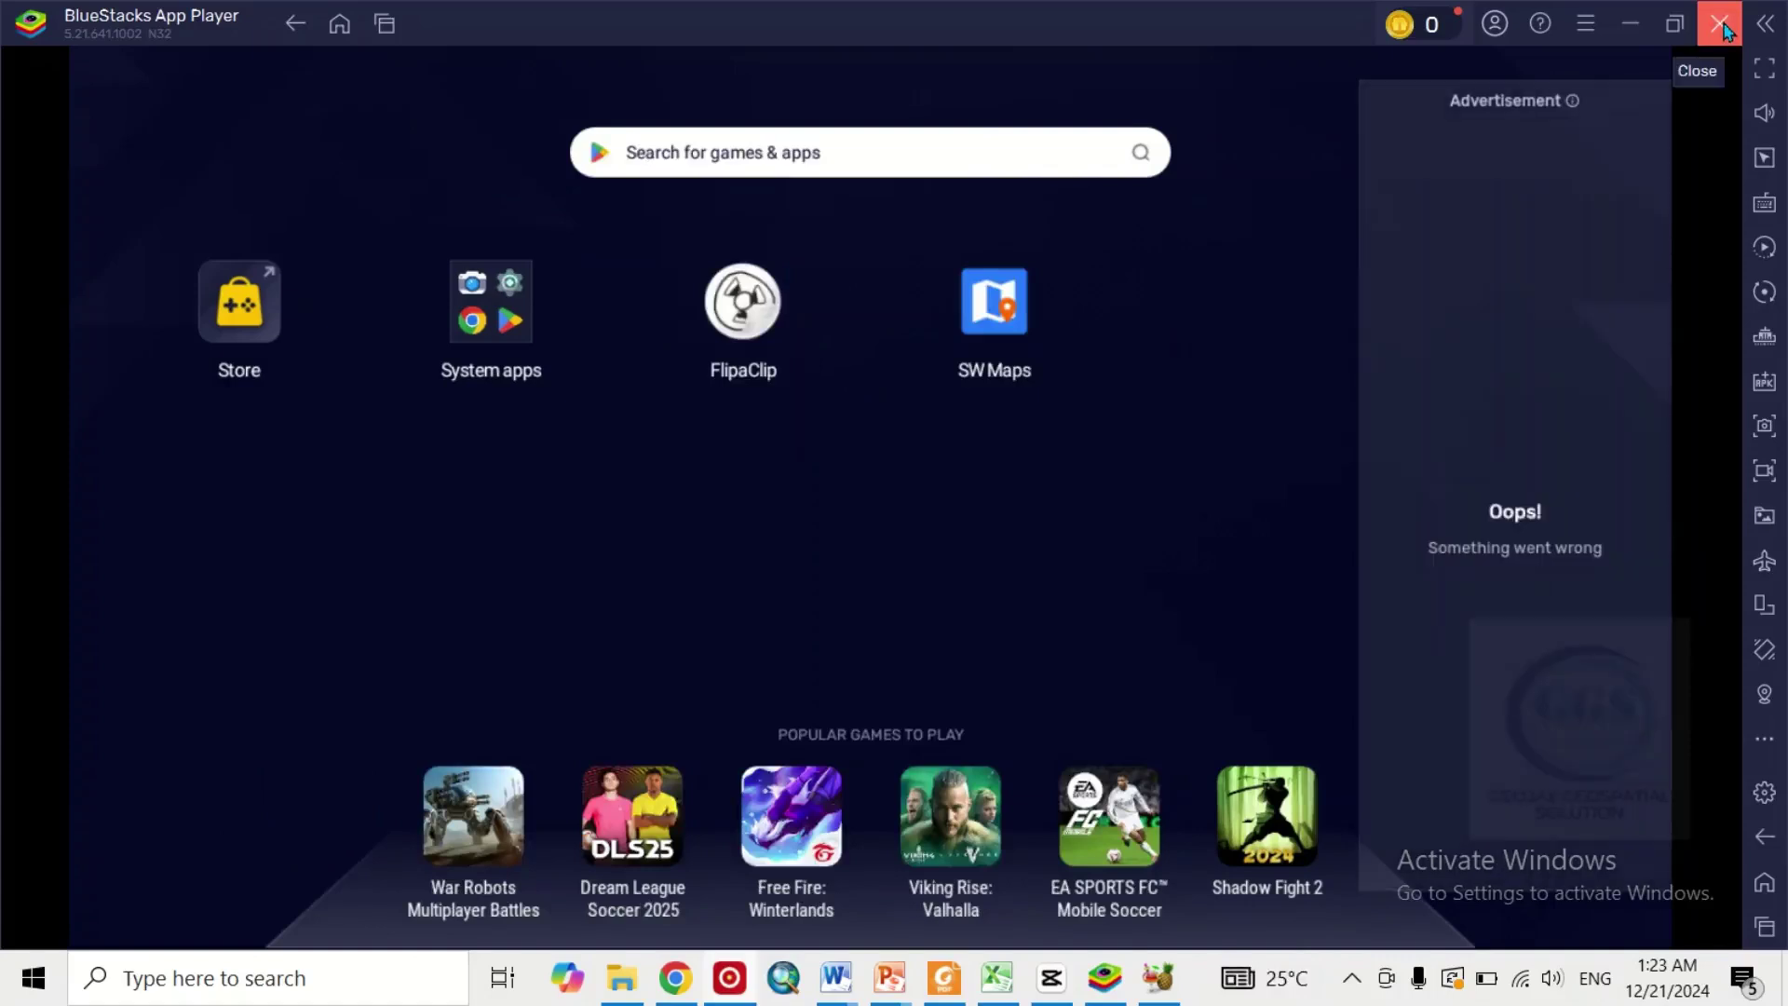
click(1722, 28)
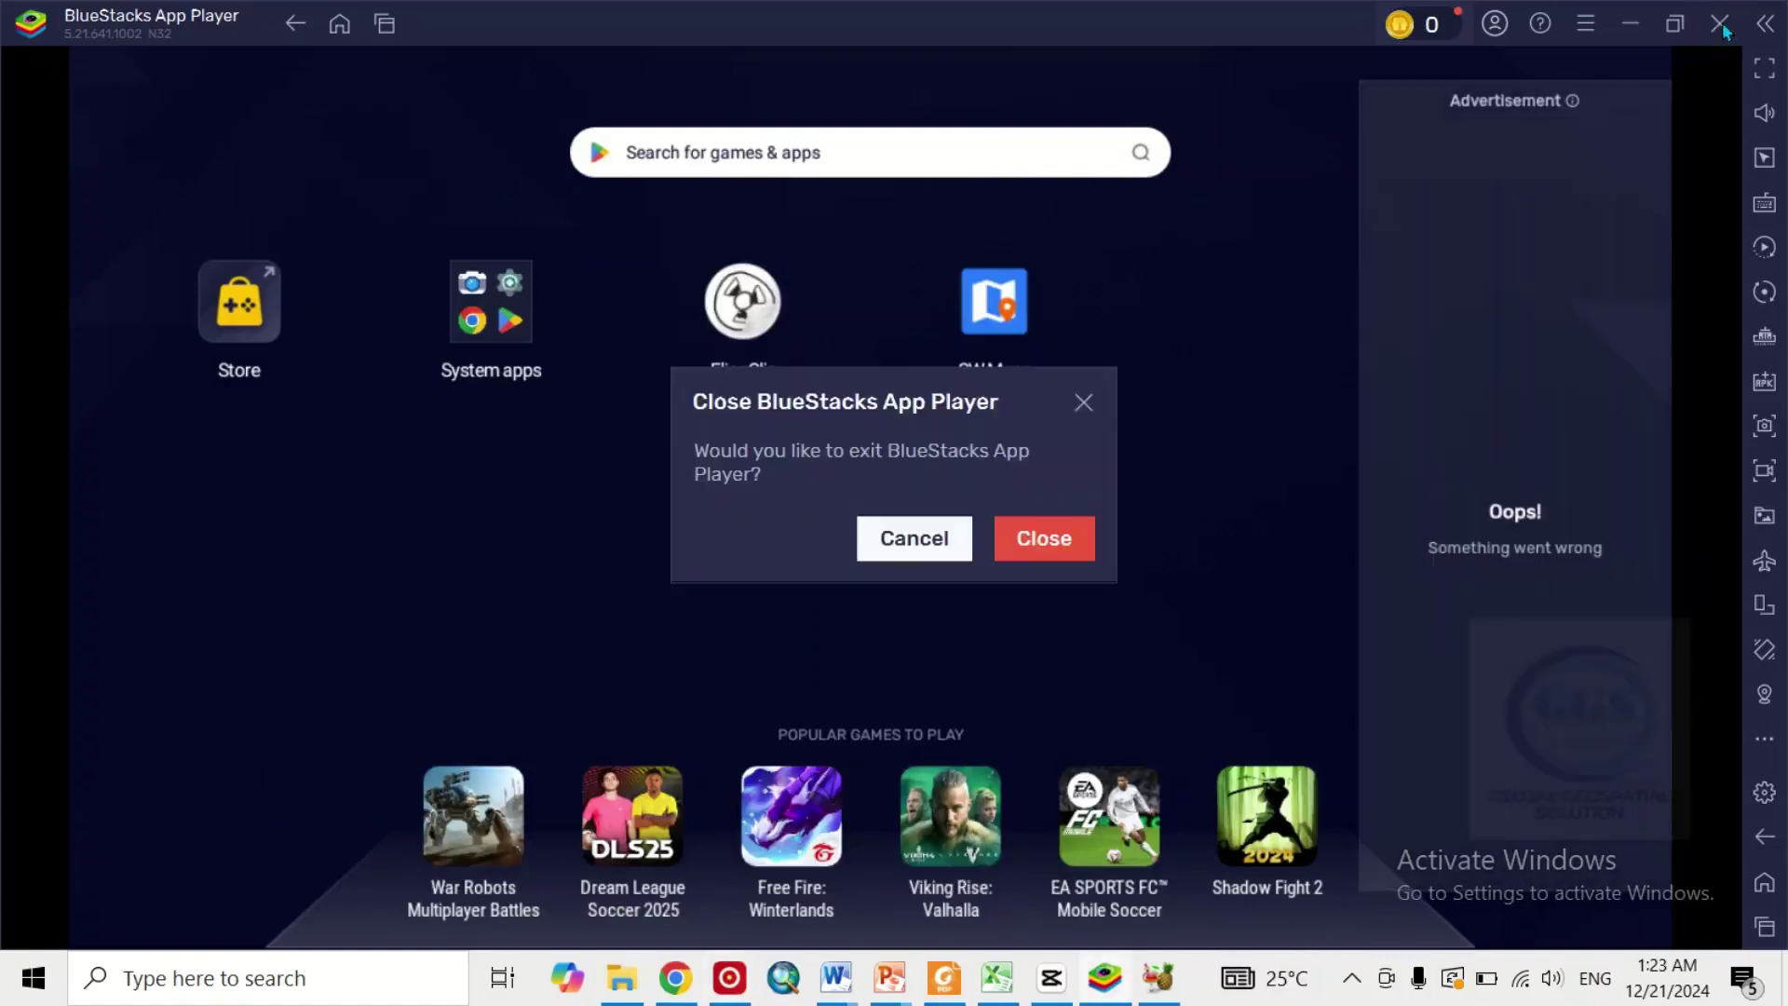
click(1037, 549)
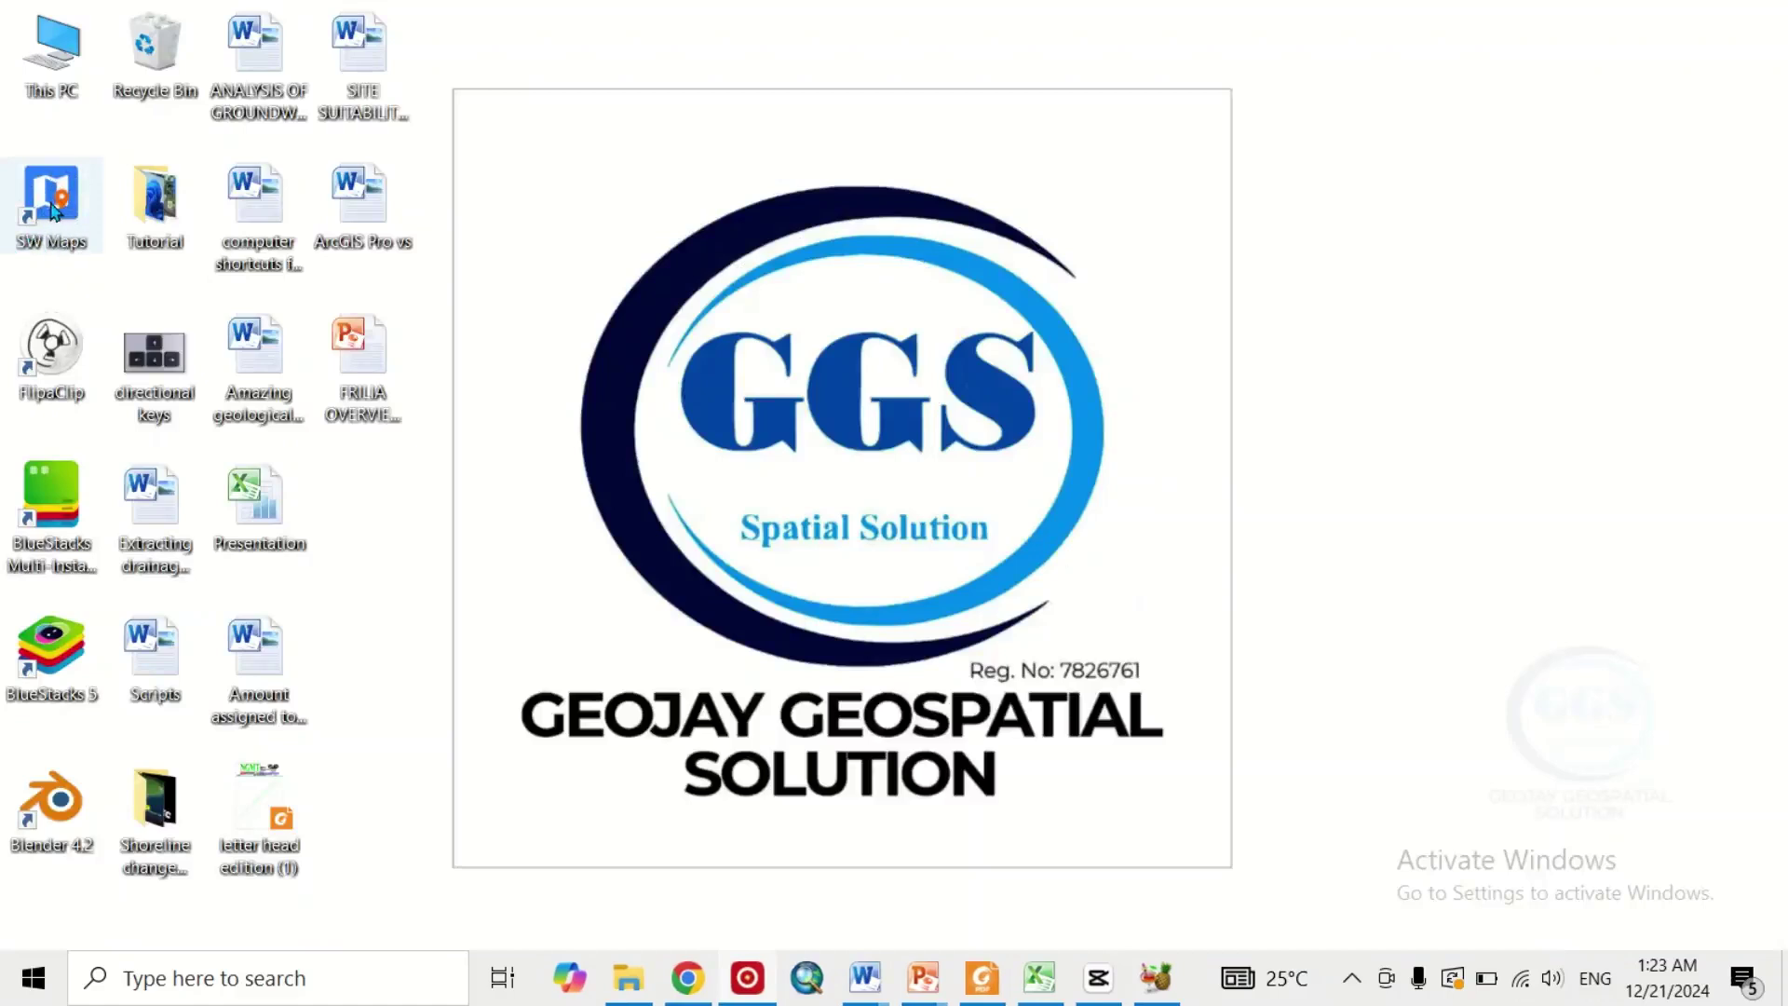
Start SW Maps from its desktop shortcut and allow its location and file permission prompts
double_click(53, 211)
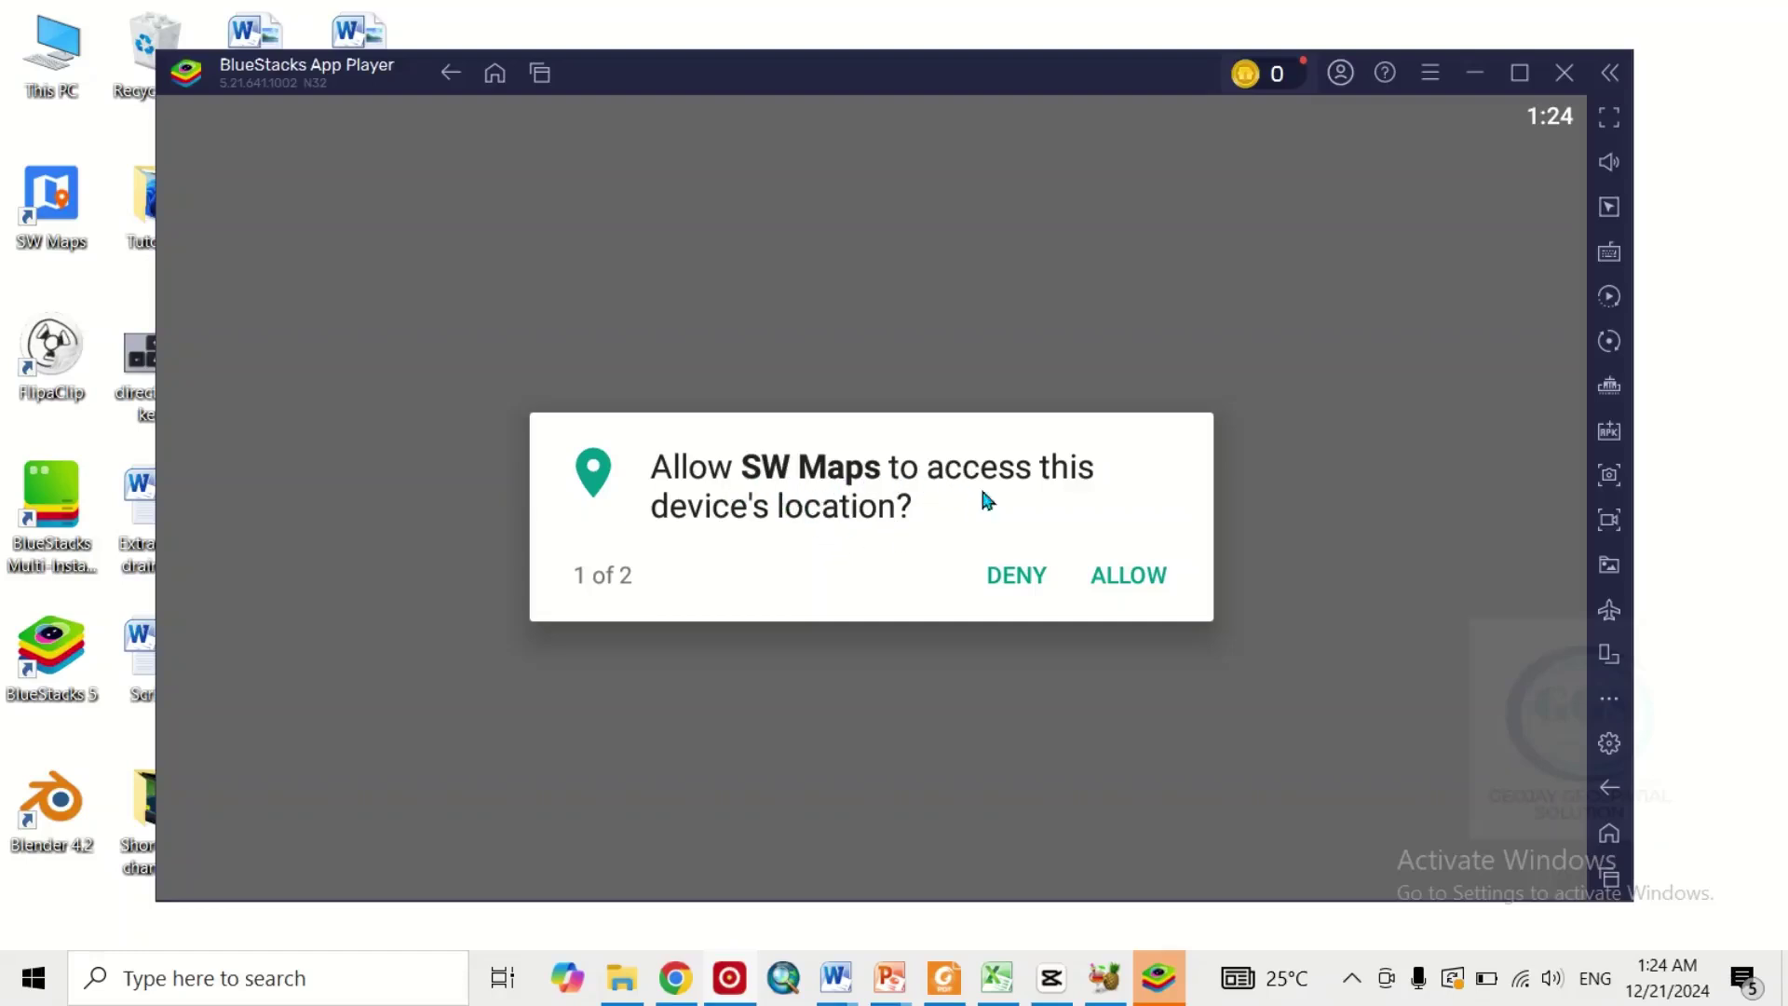
click(1108, 581)
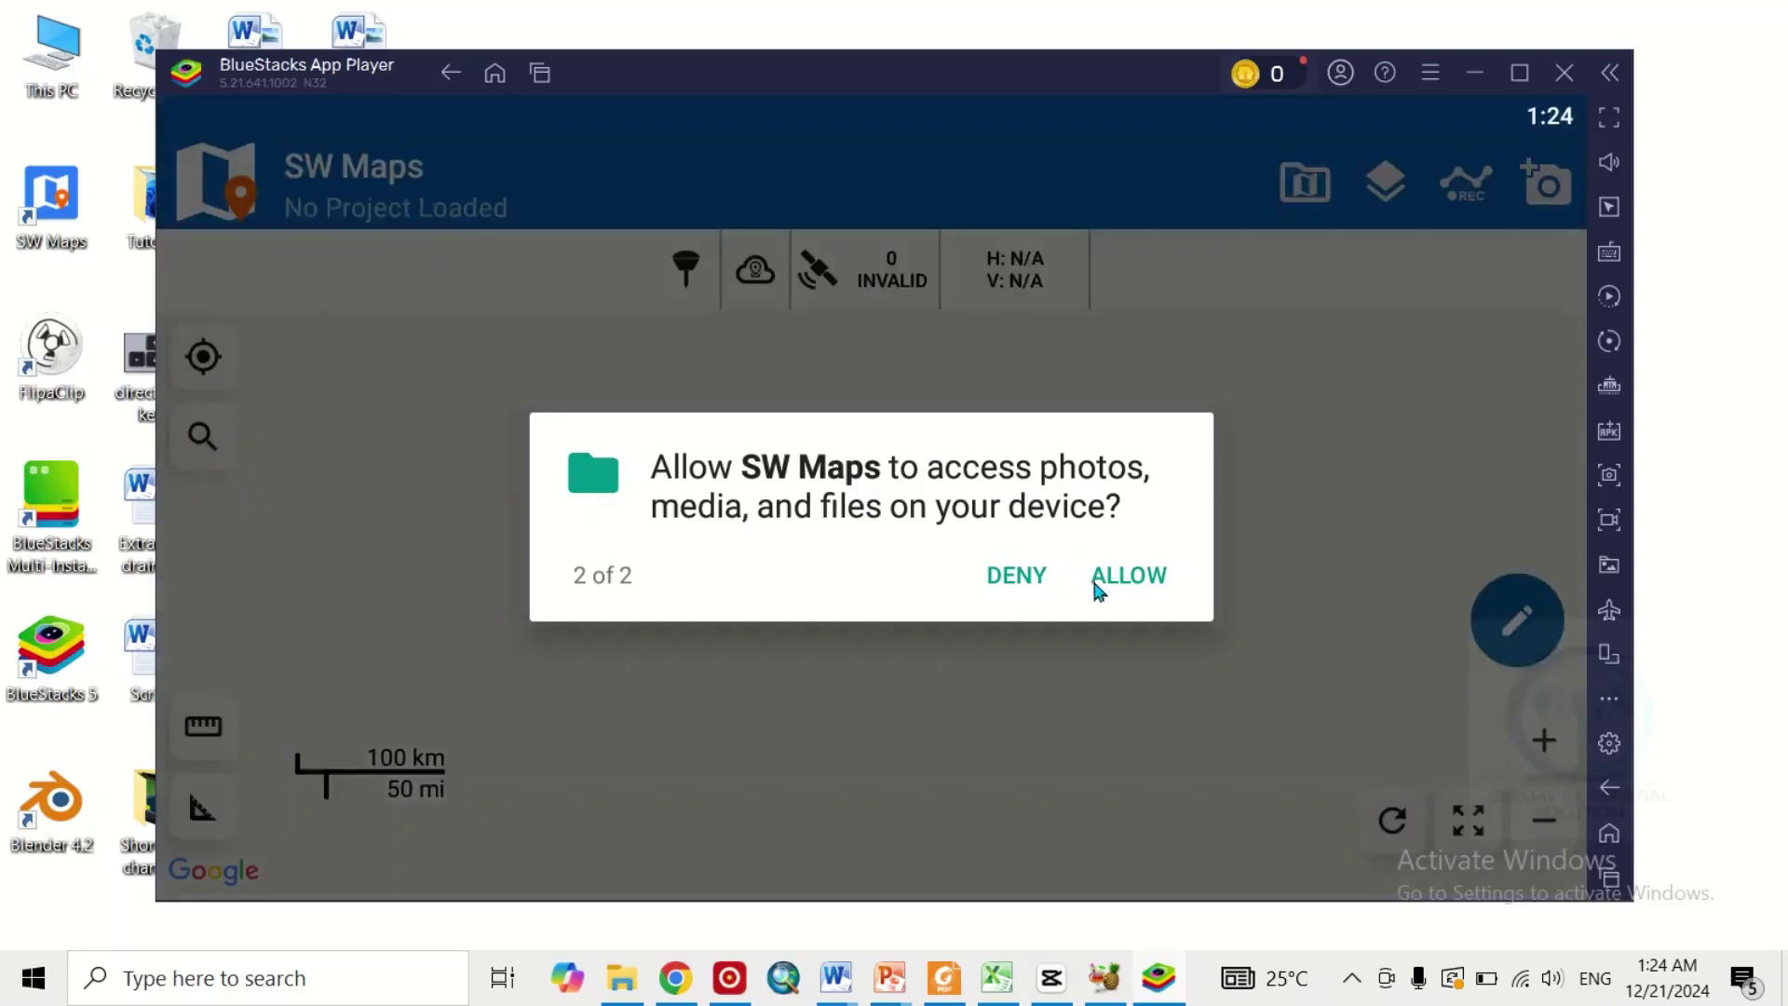
click(1116, 587)
Allow SW Maps access to photos, media and files, then maximize the BlueStacks window
click(1116, 587)
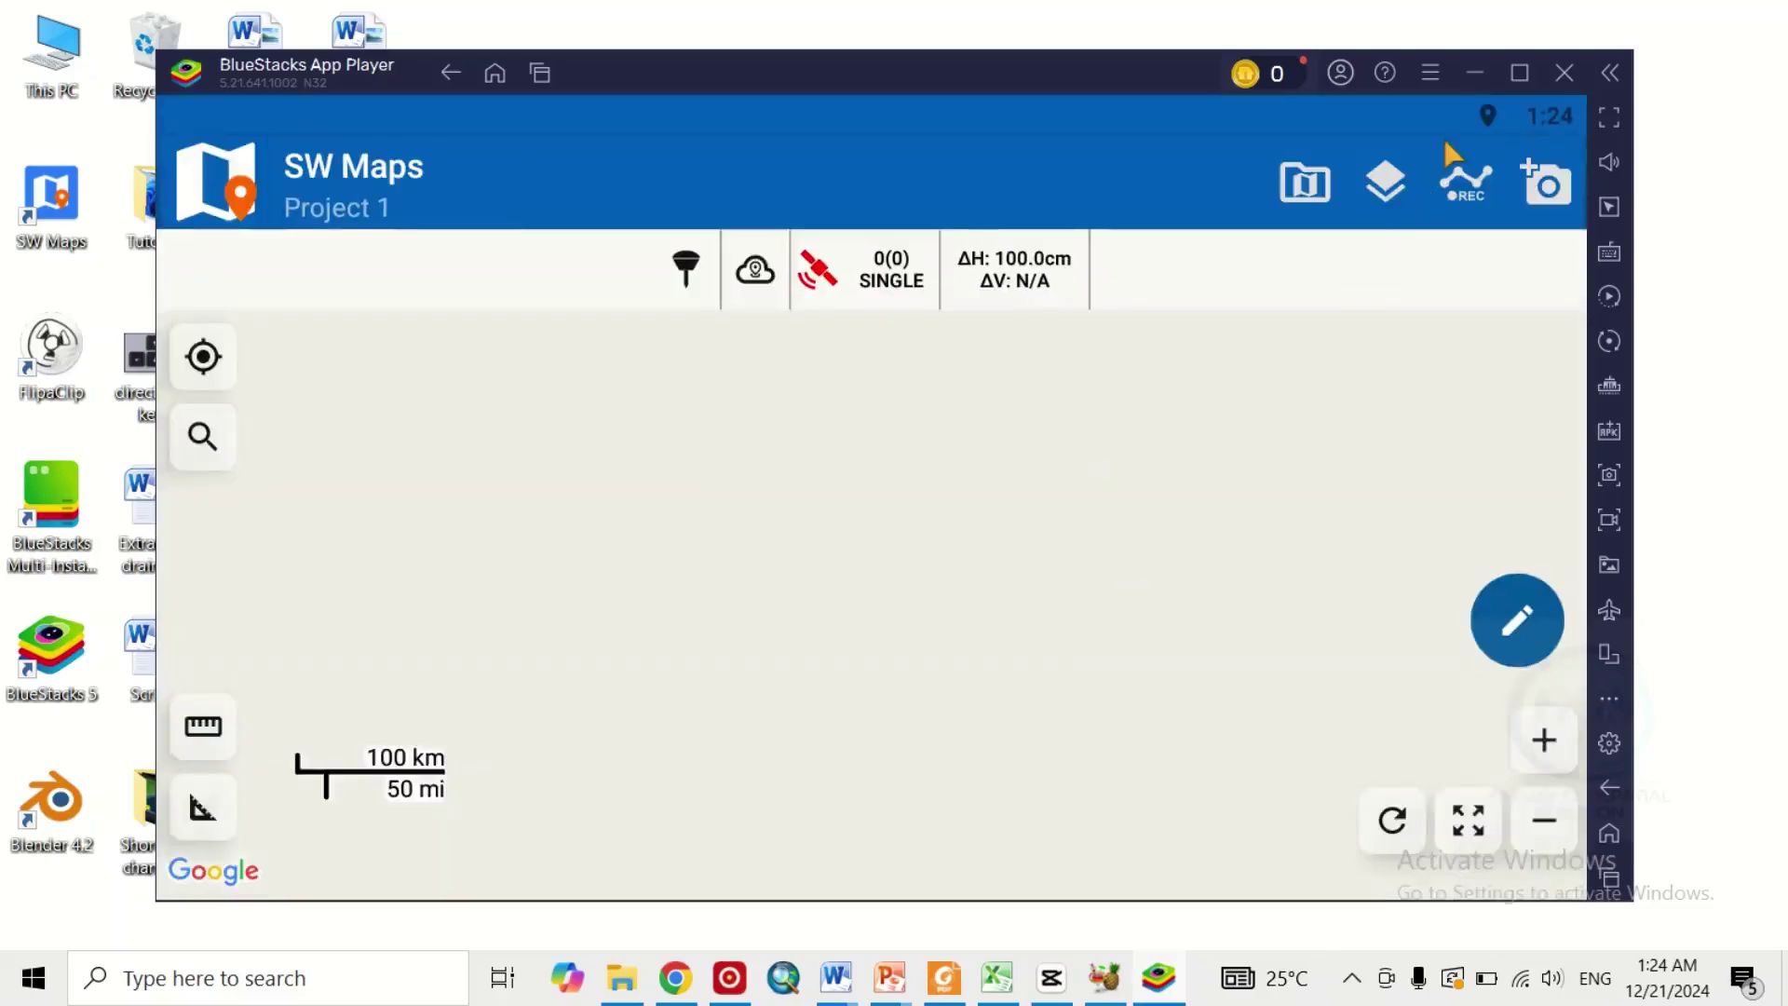
click(1520, 73)
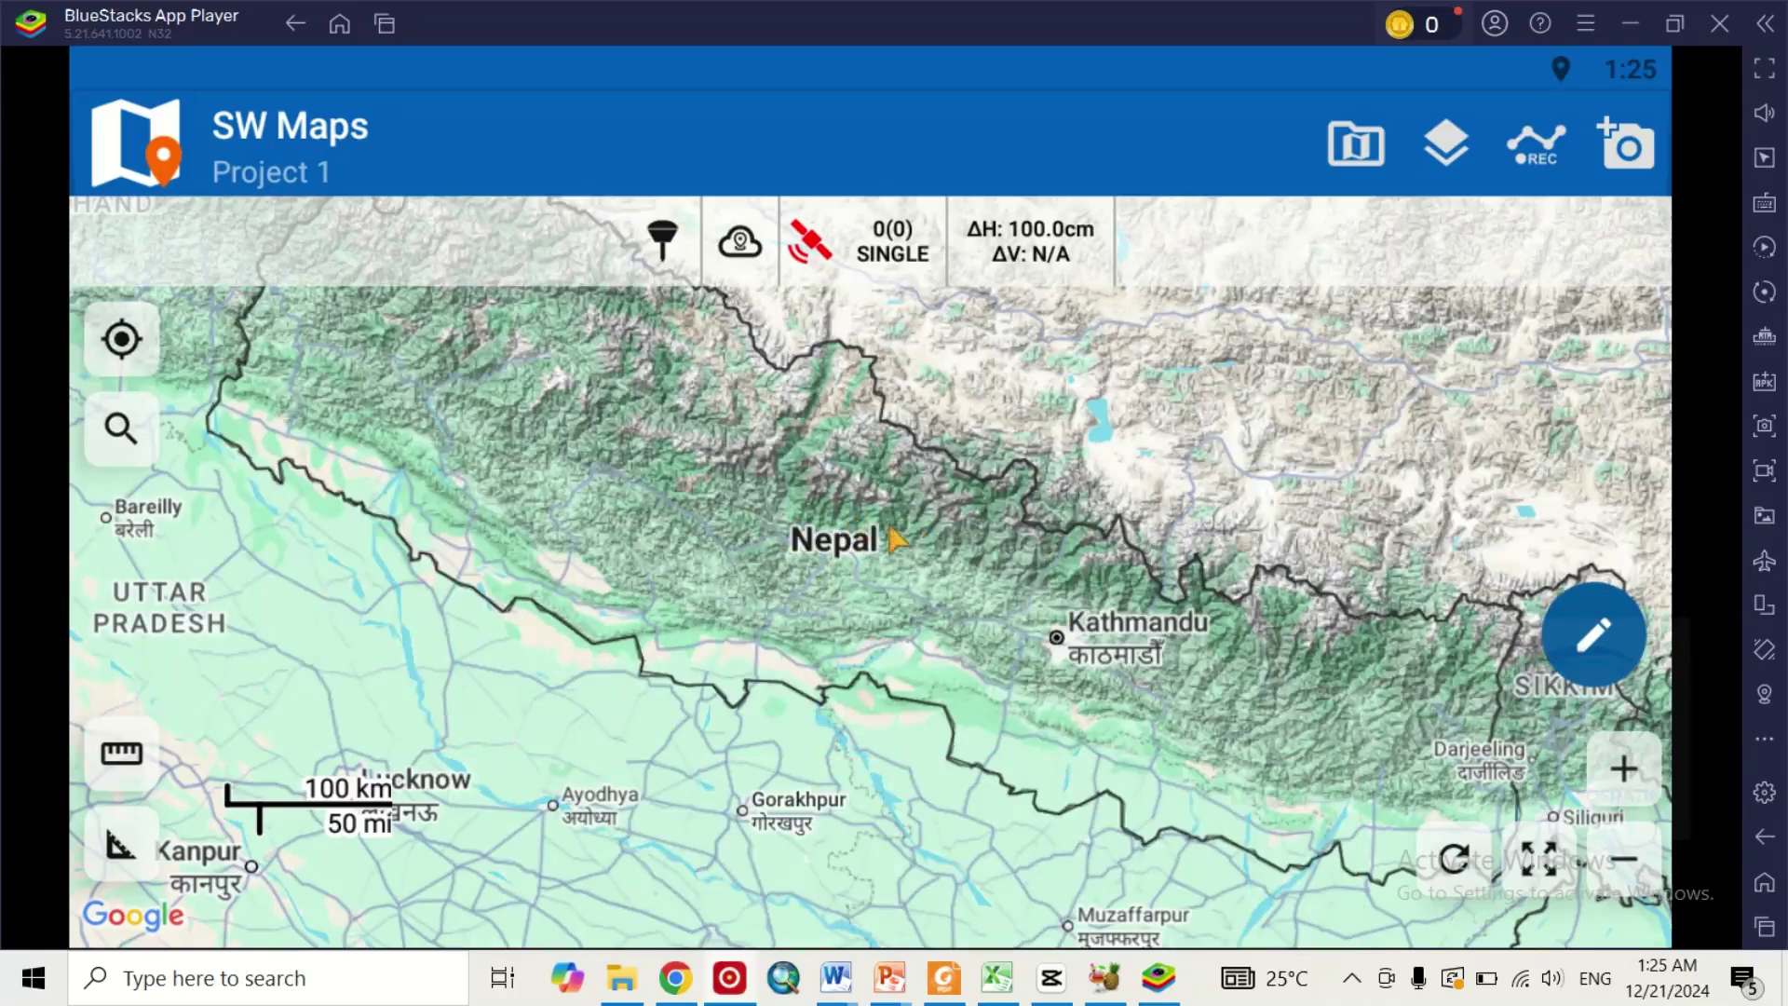
click(165, 162)
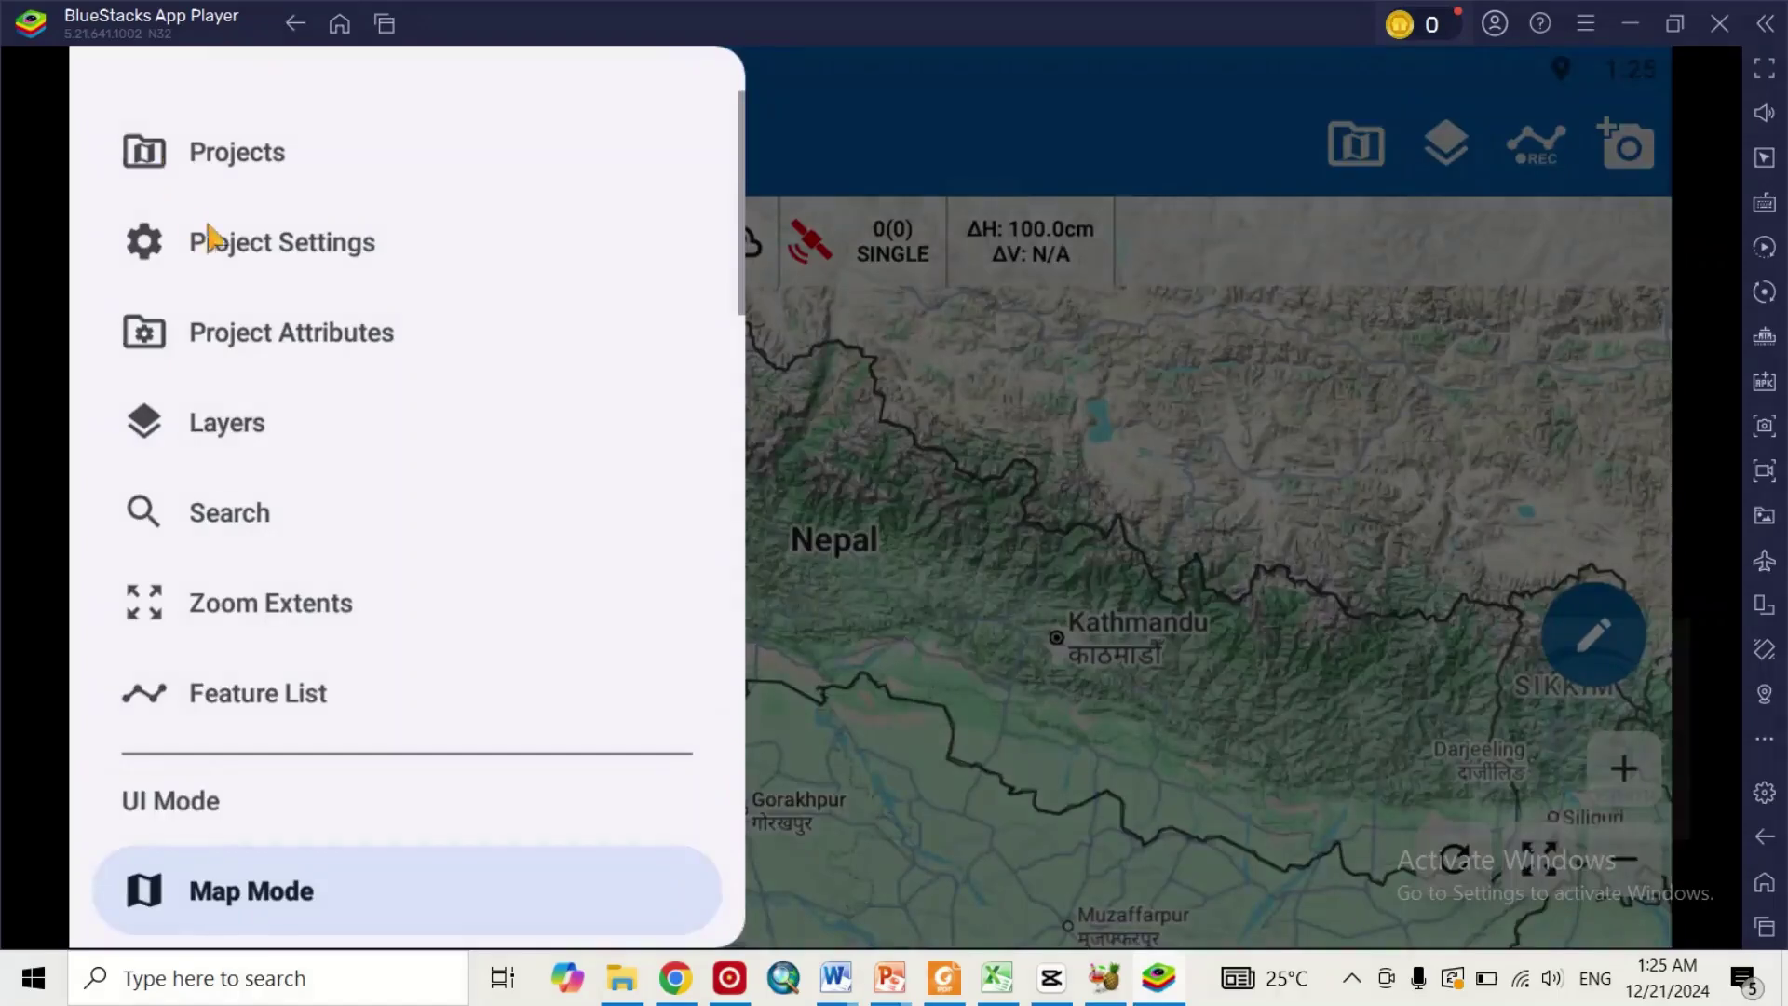
scroll(252, 419, down, 6)
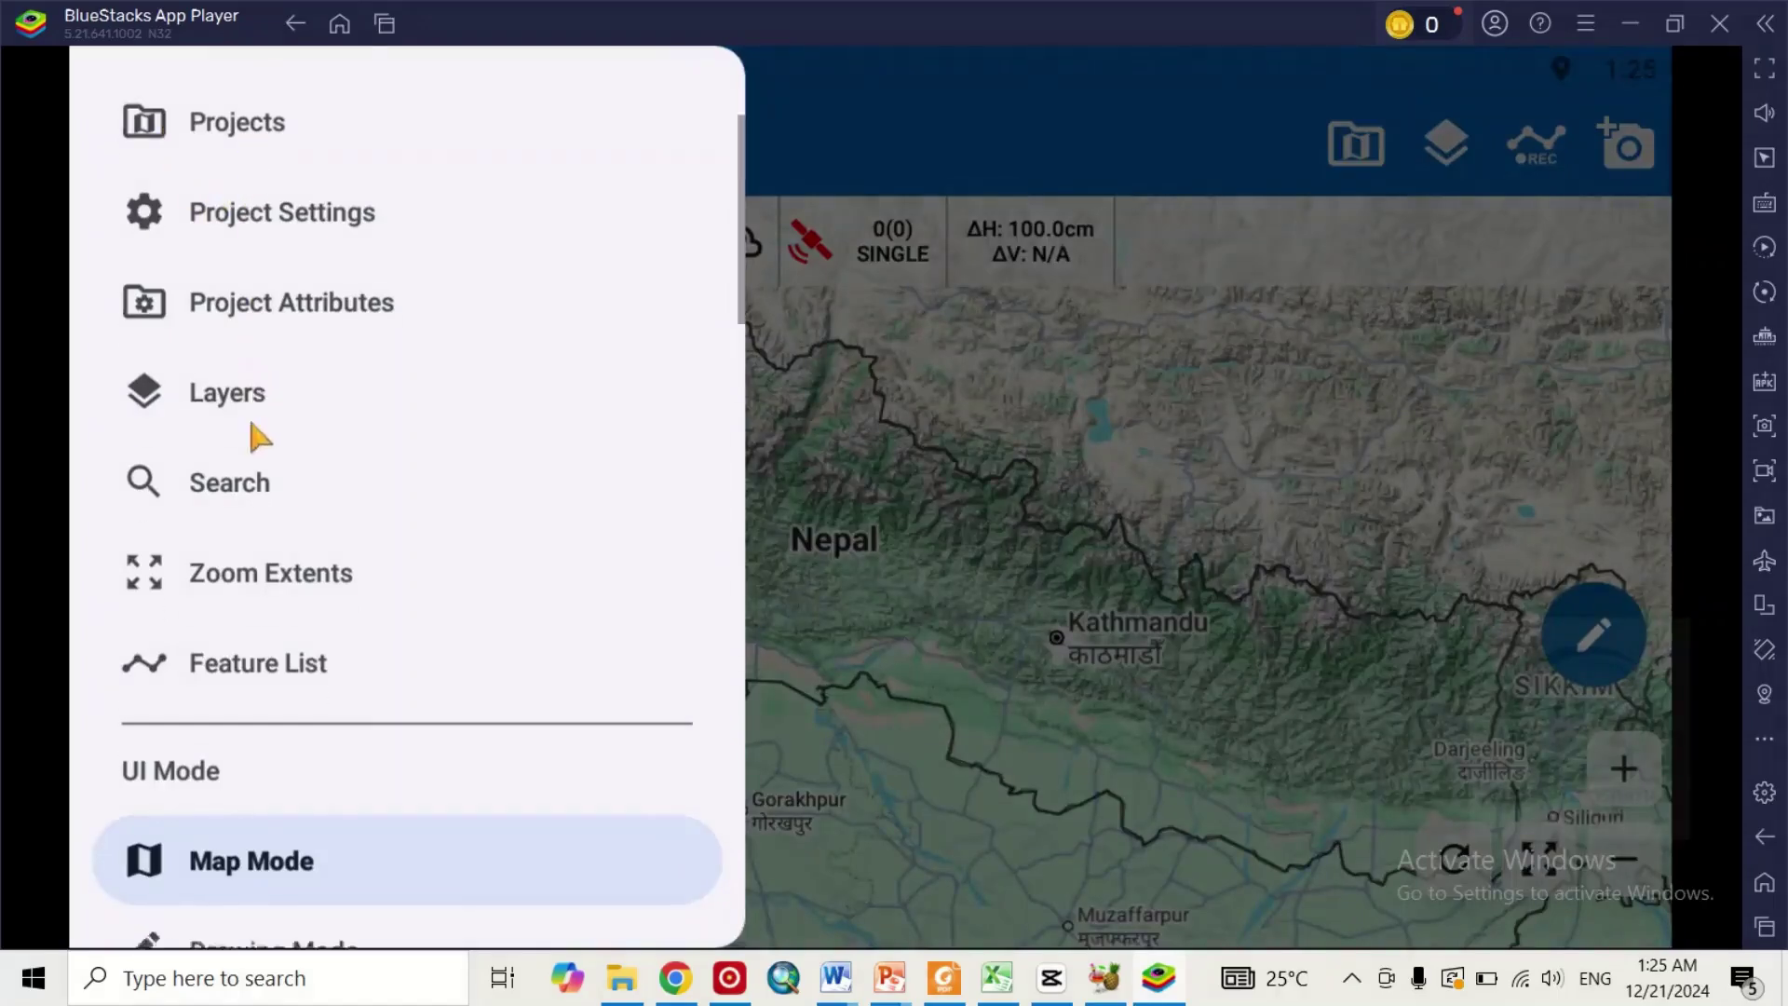
scroll(264, 470, down, 7)
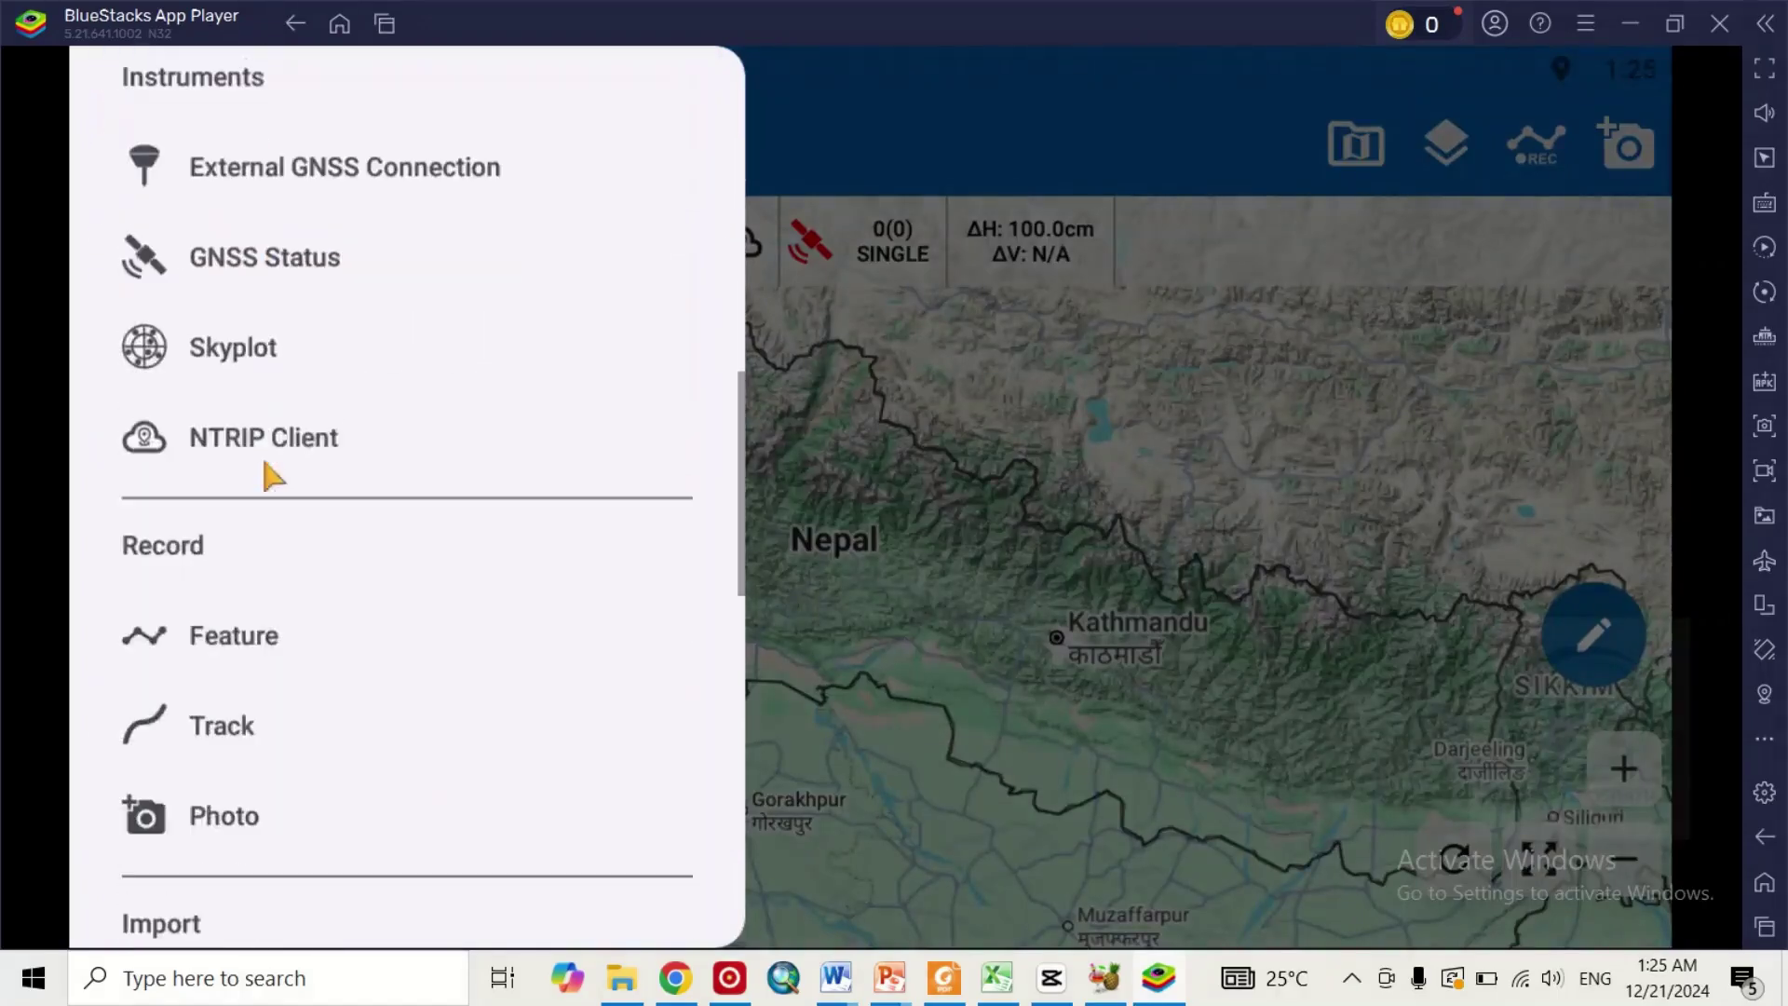
scroll(270, 475, down, 7)
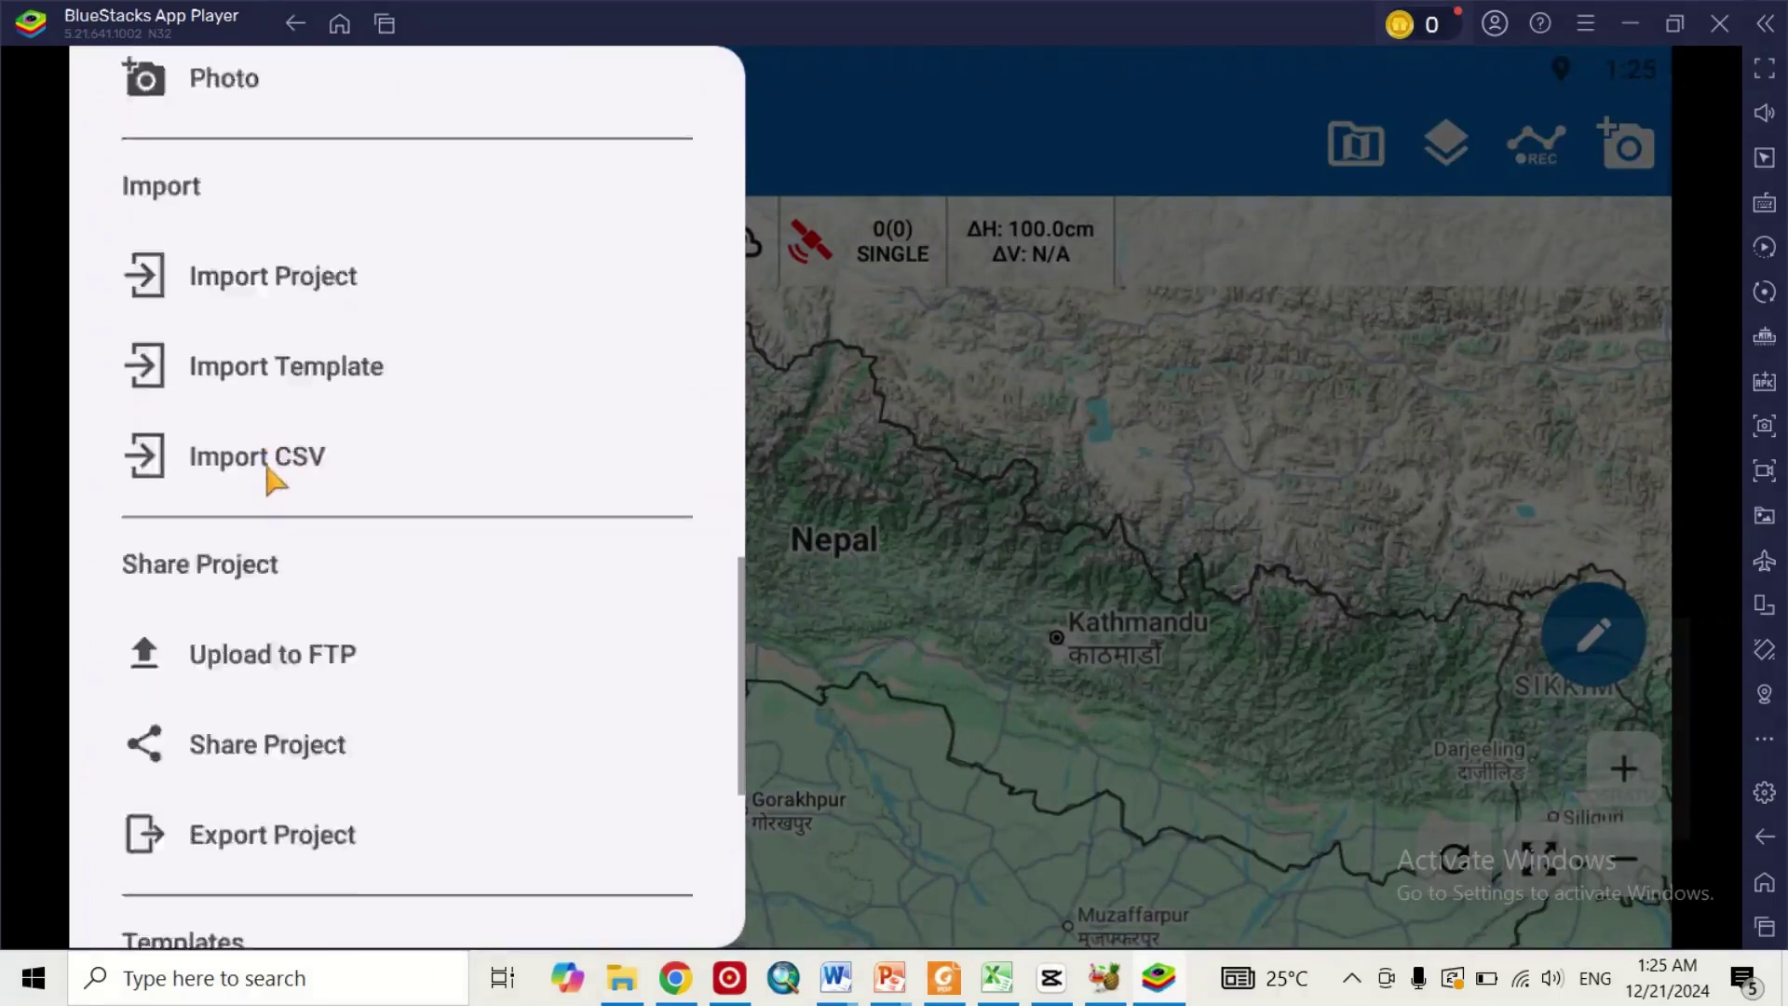
scroll(259, 449, up, 8)
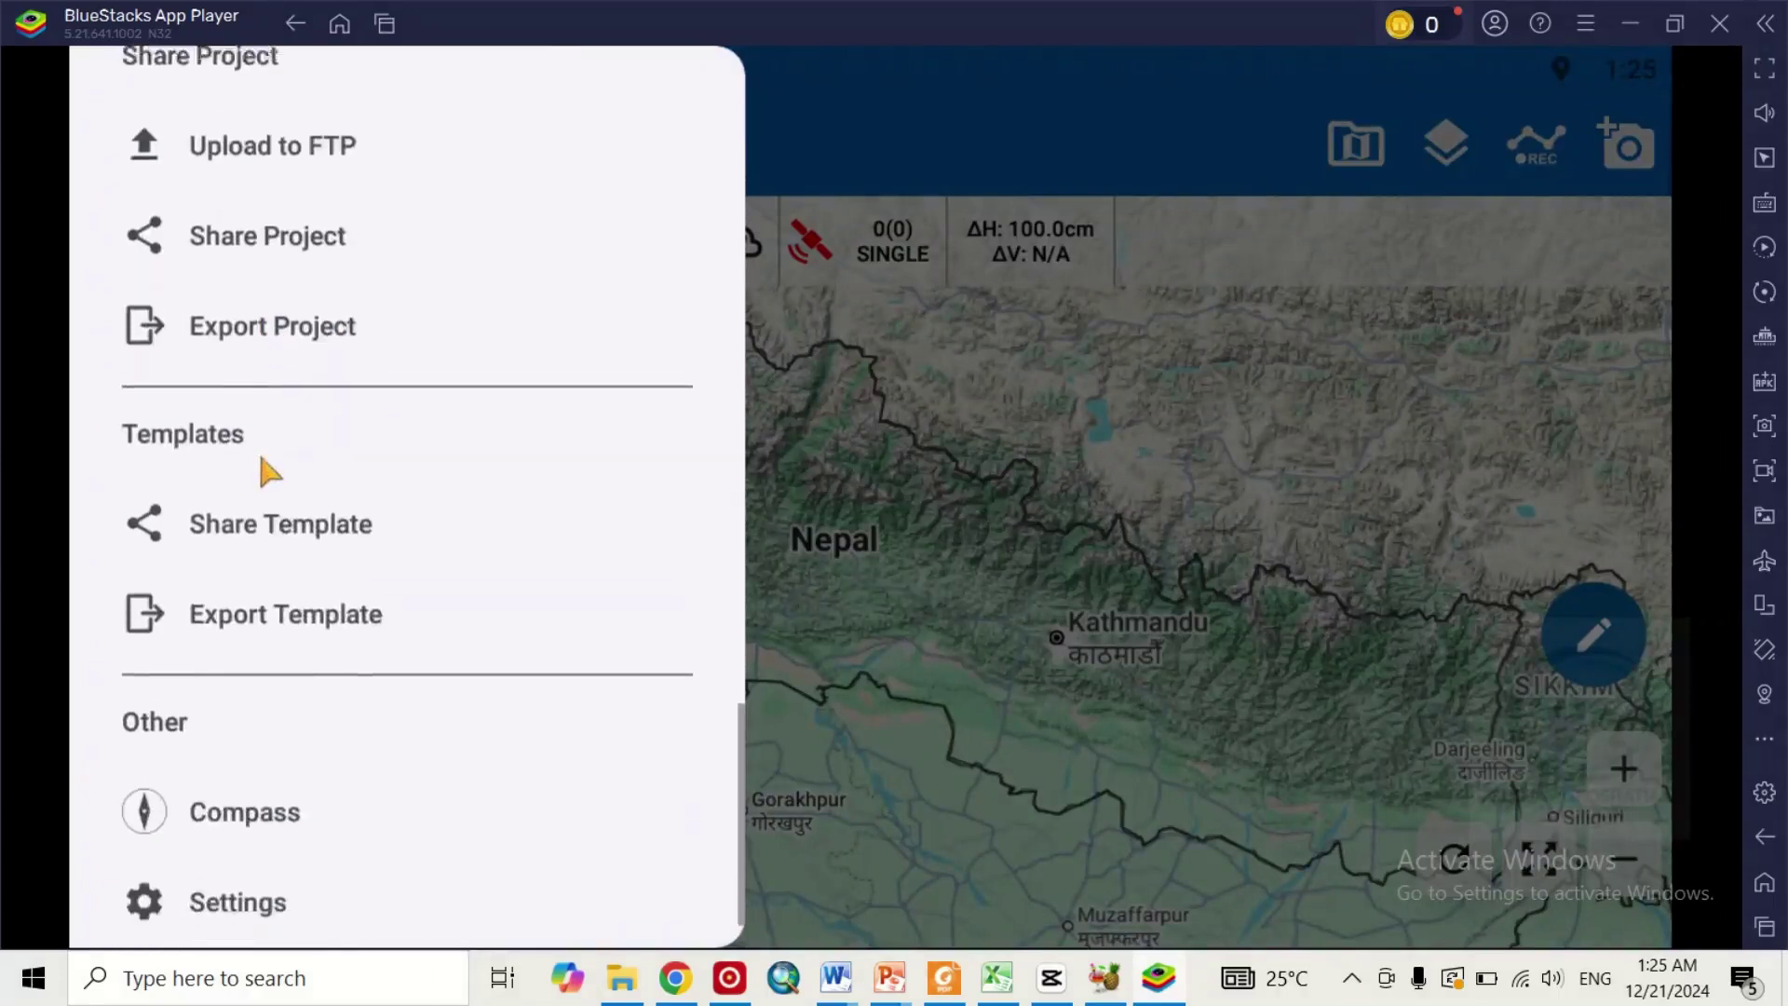
scroll(259, 436, up, 8)
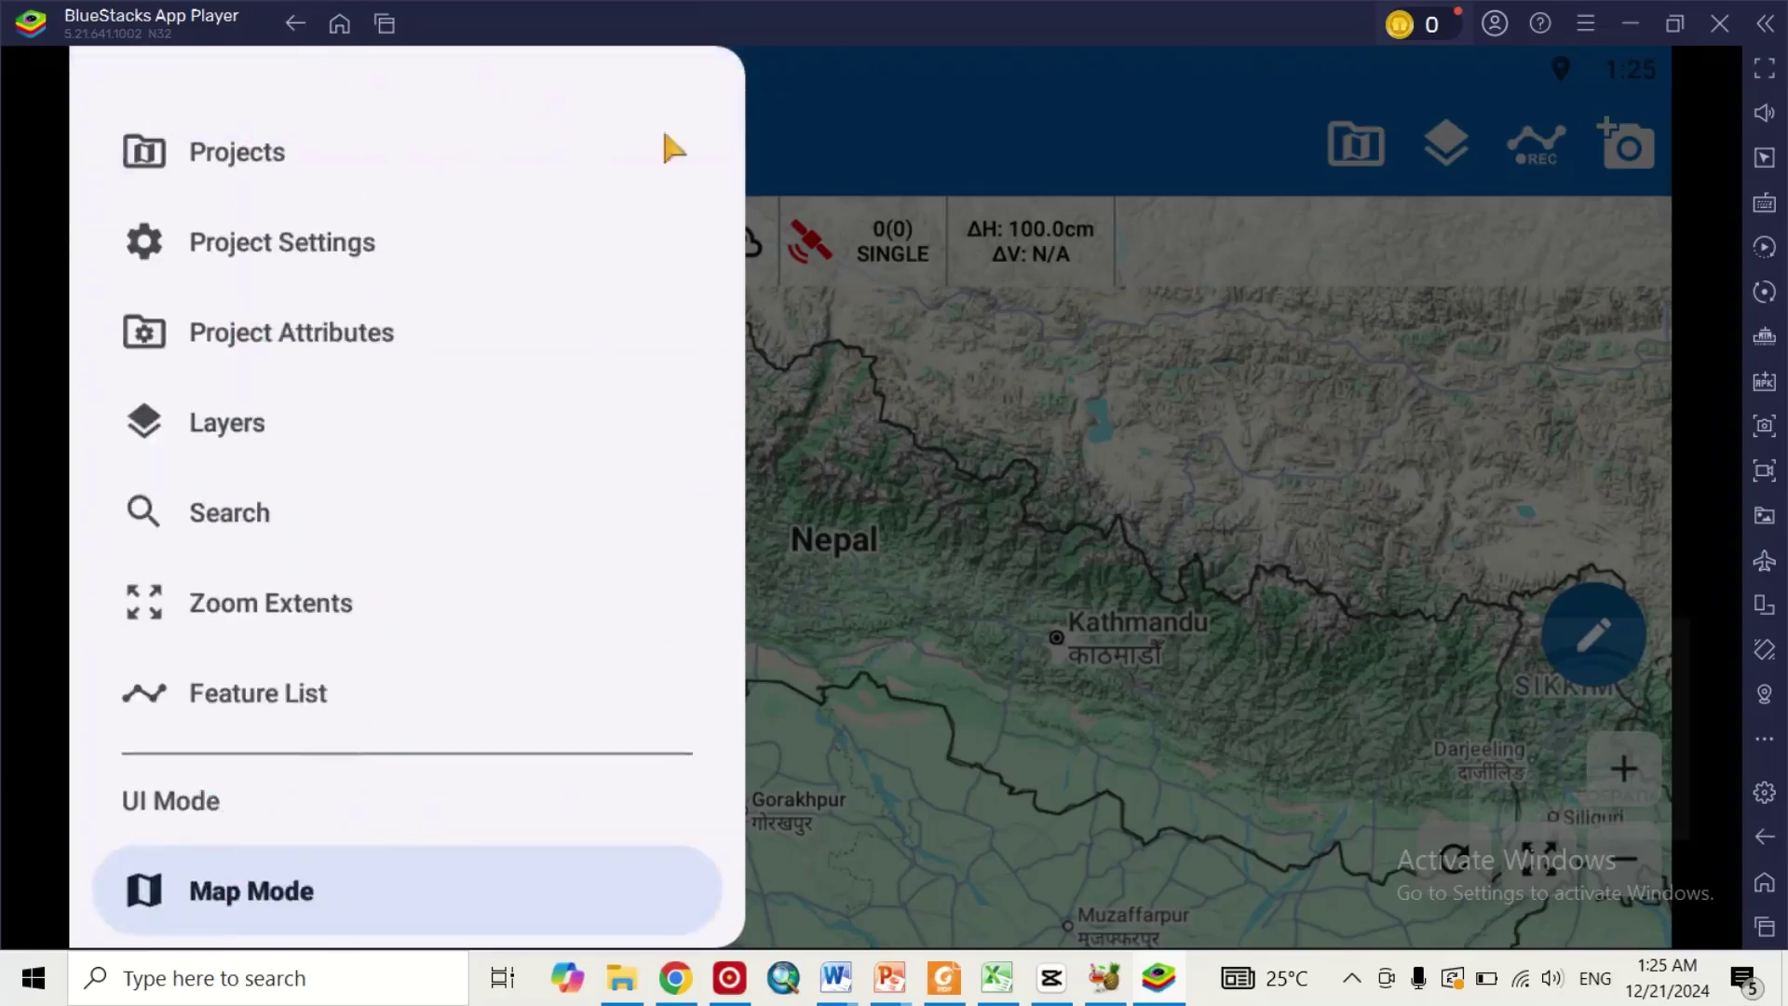
click(826, 168)
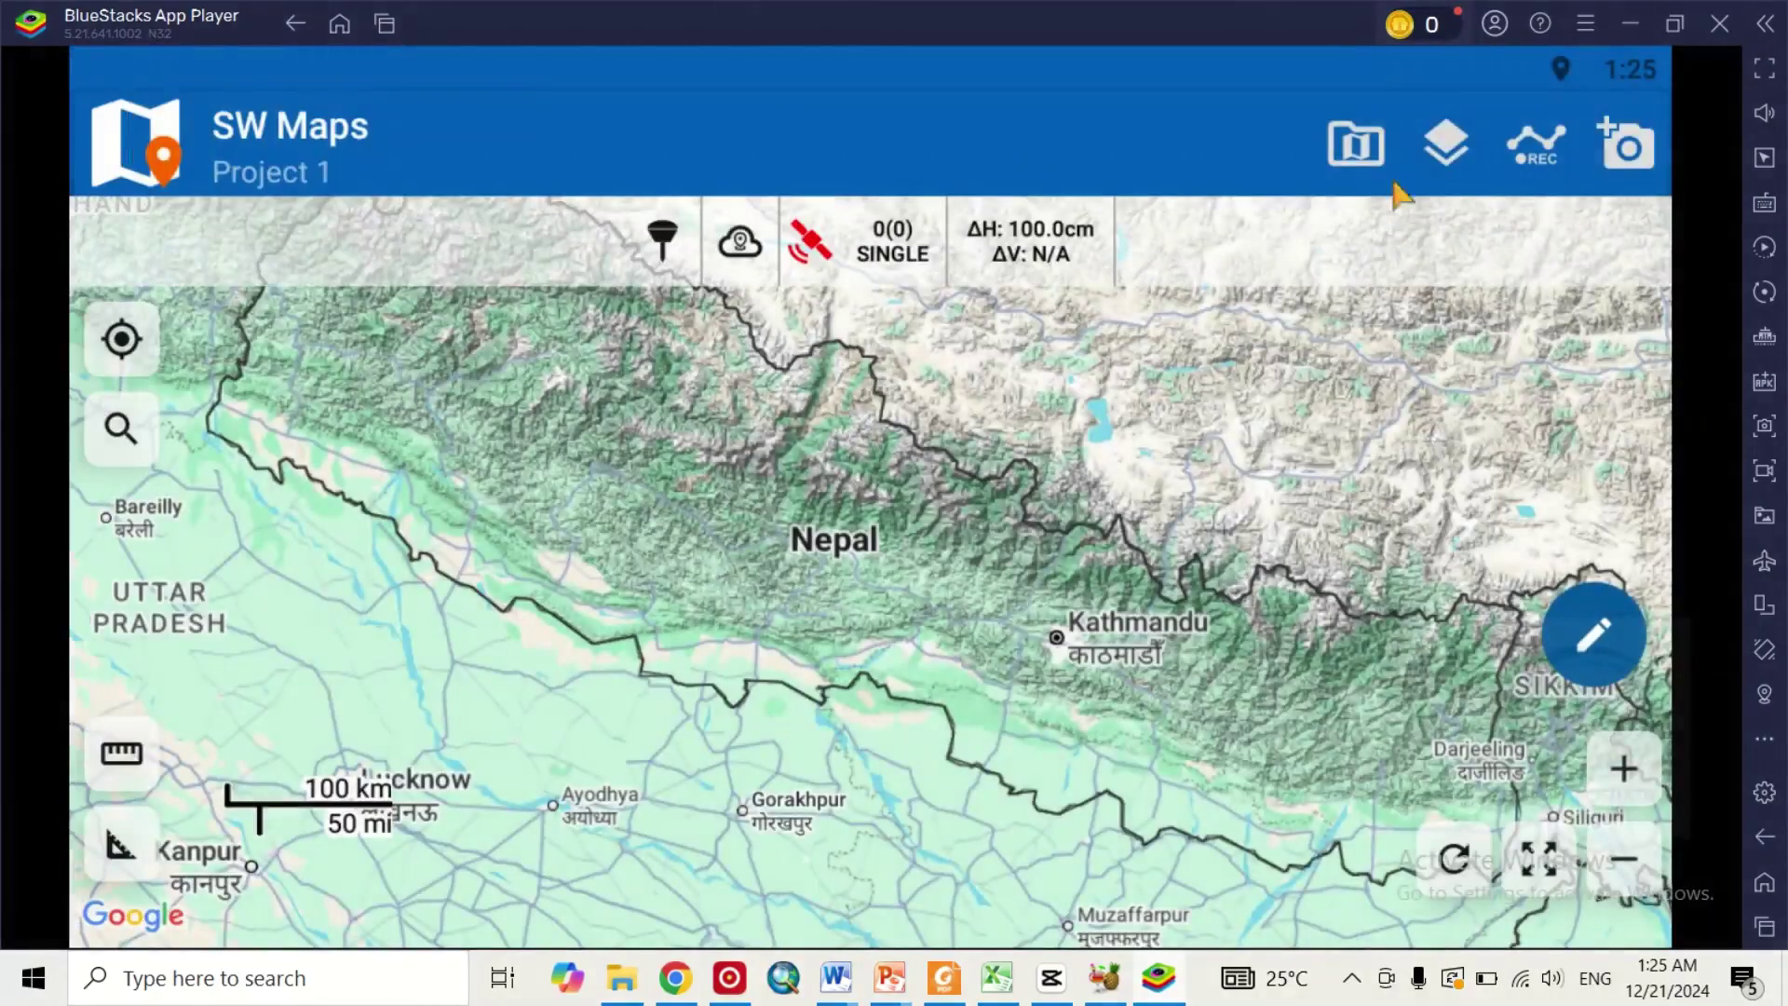
click(1447, 168)
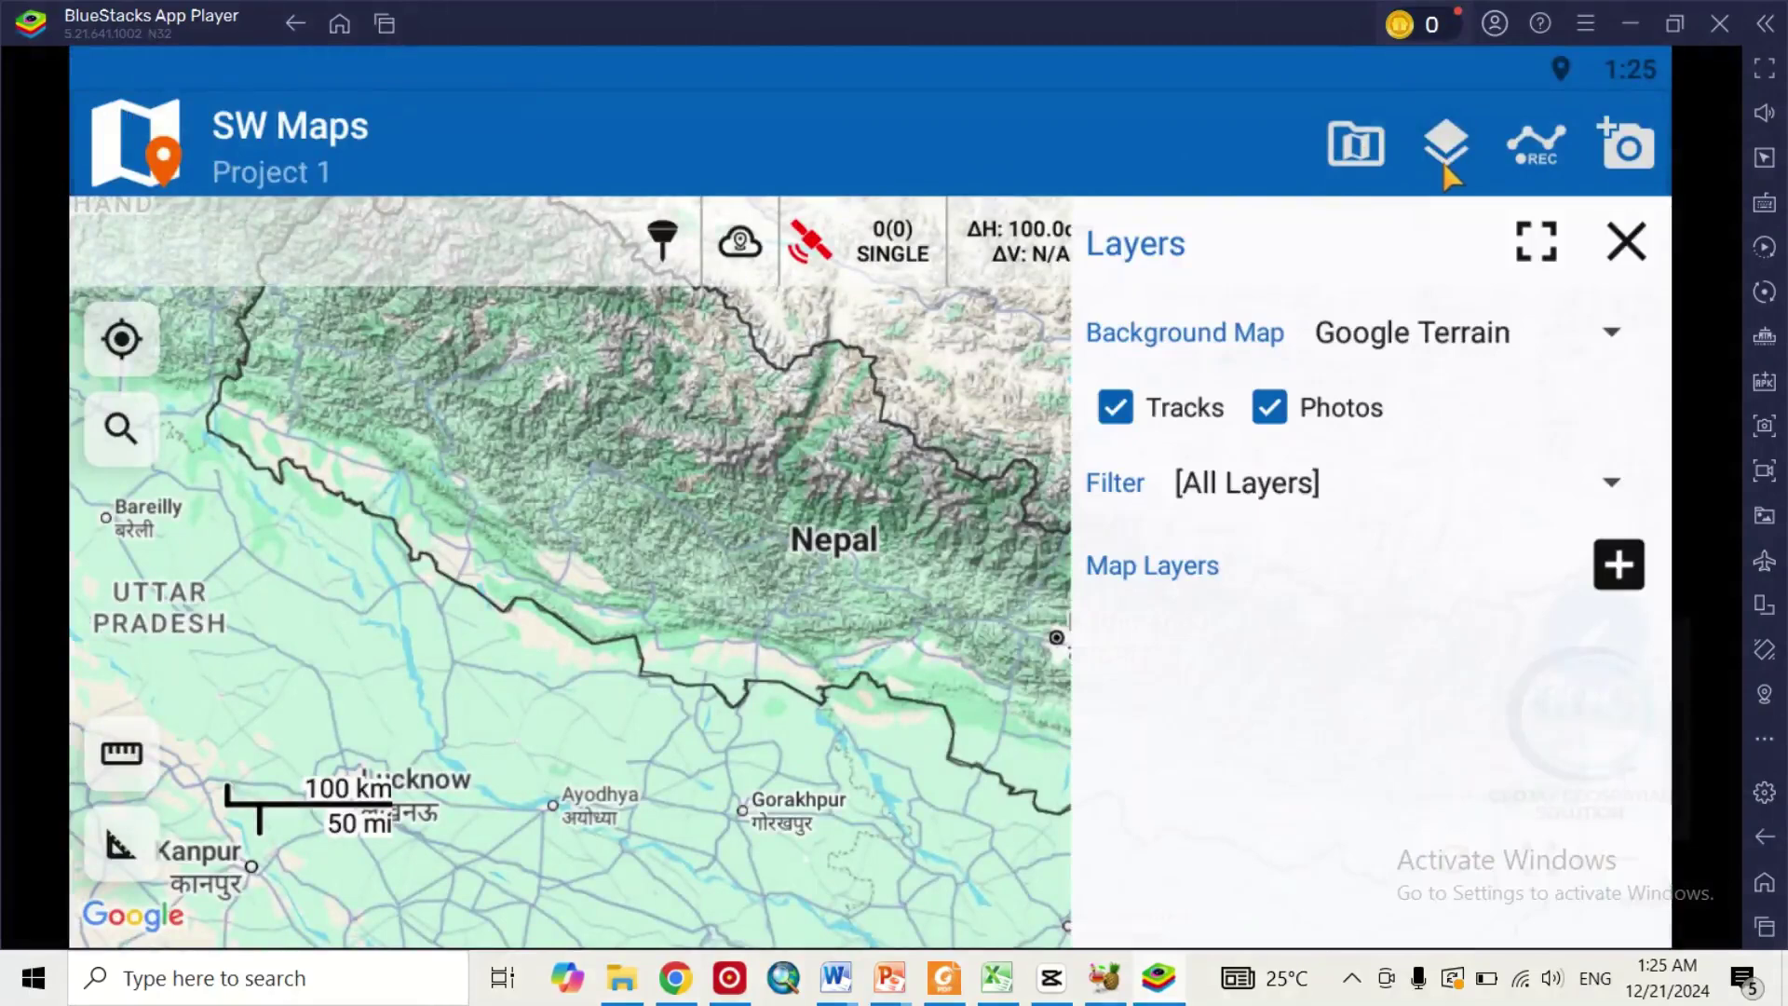
click(1627, 244)
click(1542, 169)
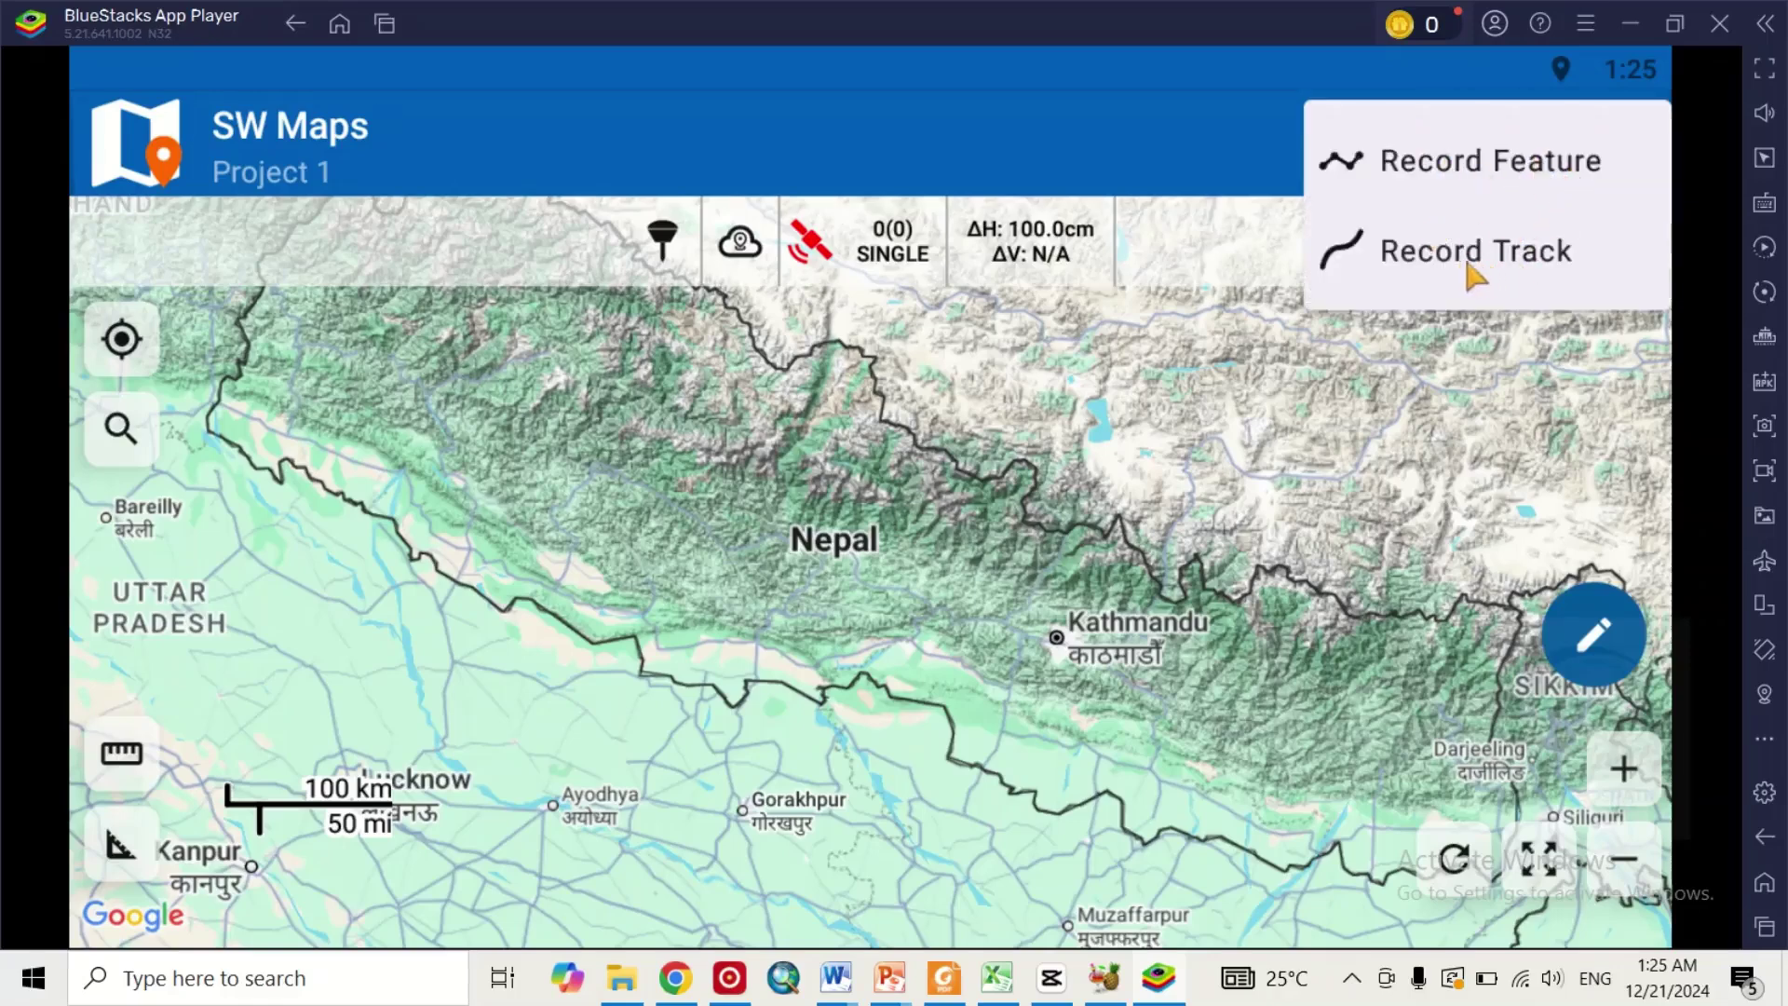
click(1444, 367)
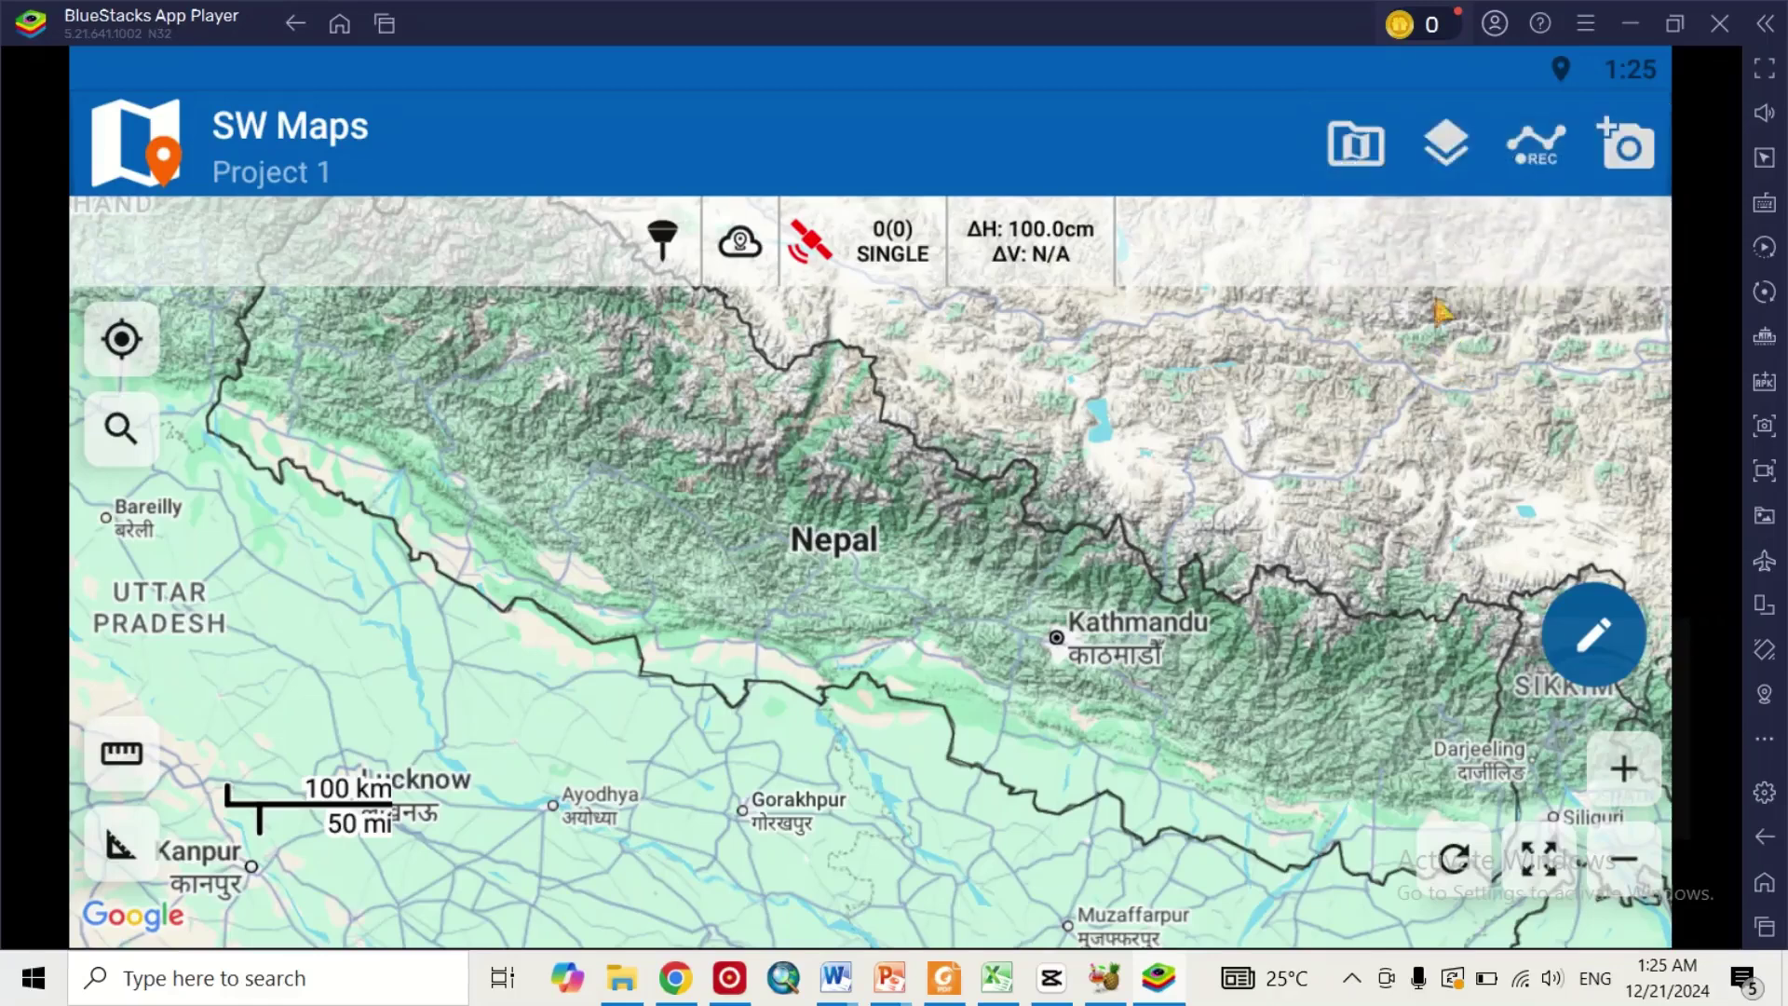
click(1364, 153)
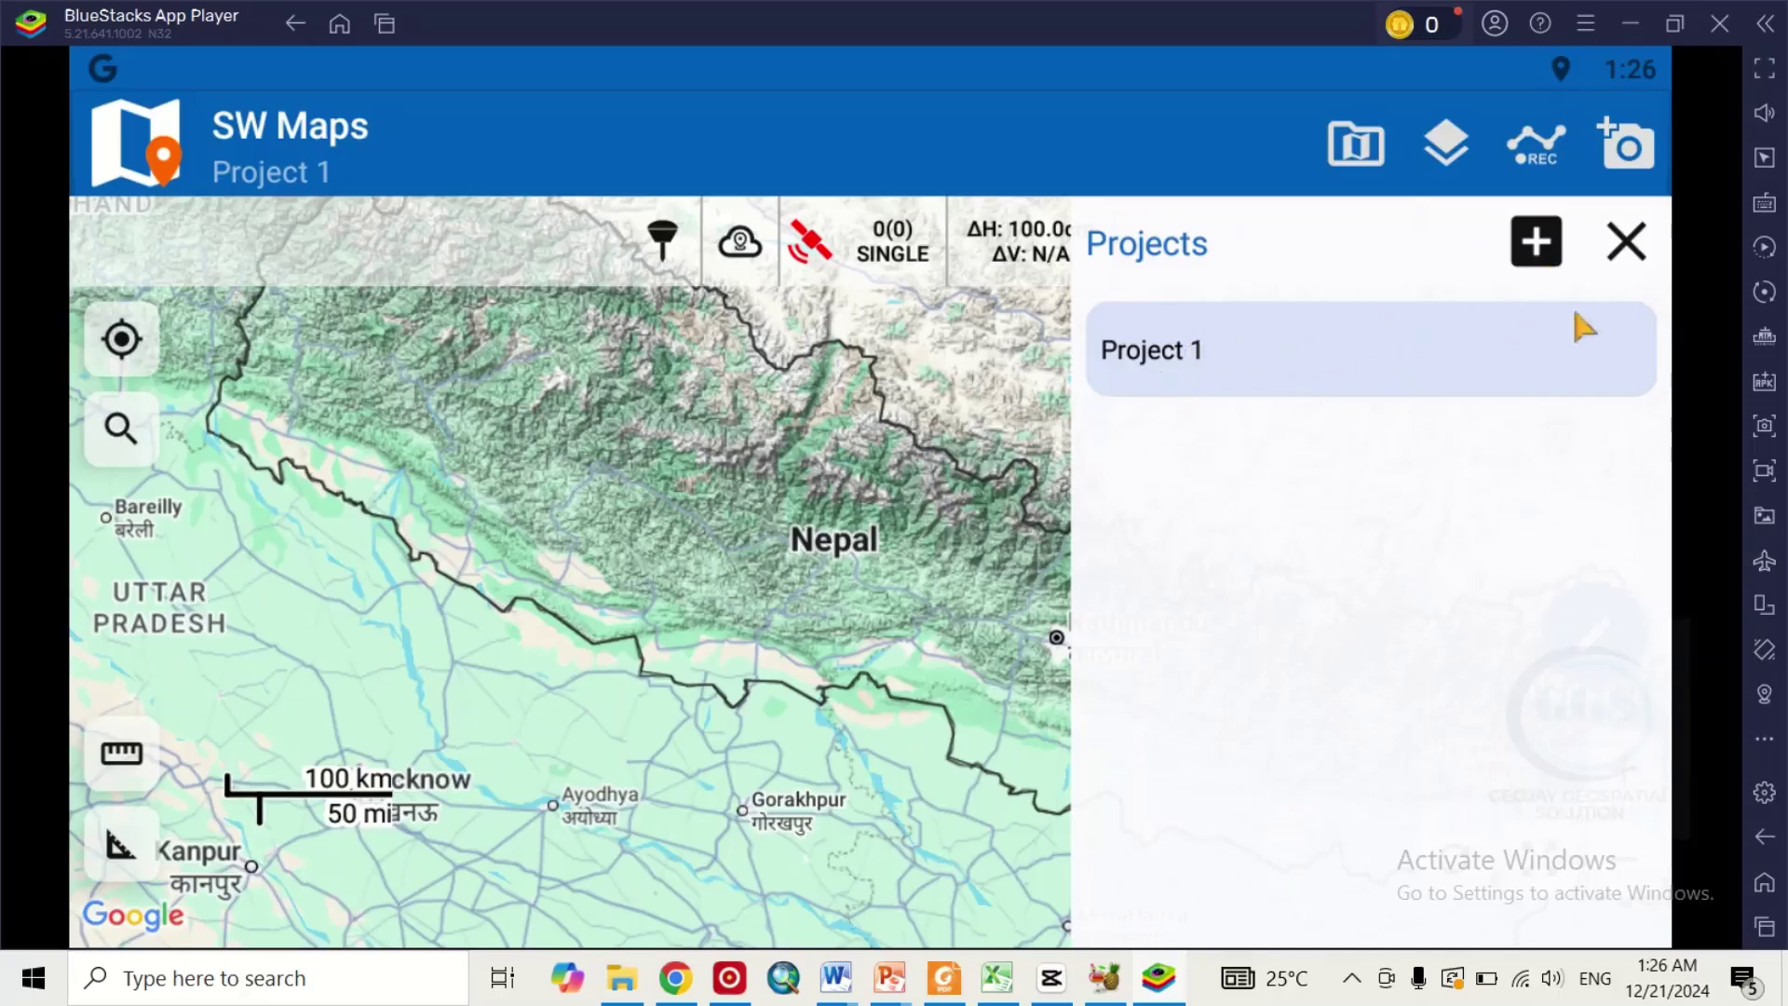
click(1627, 244)
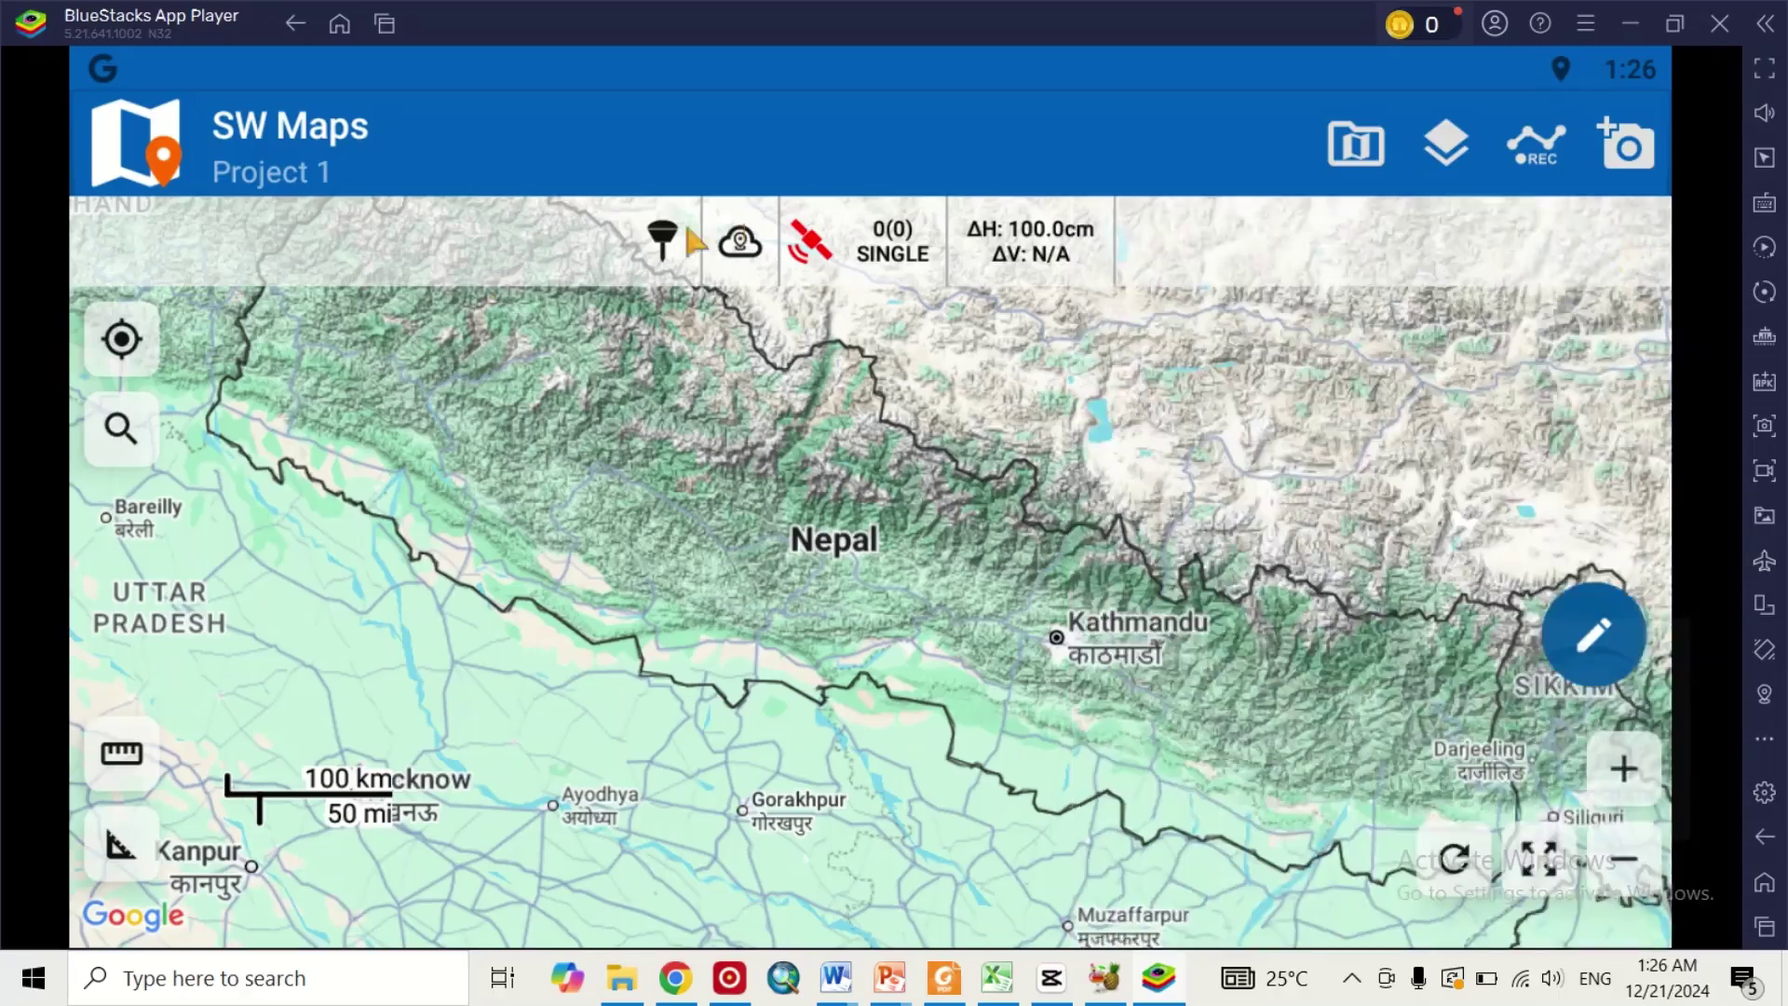